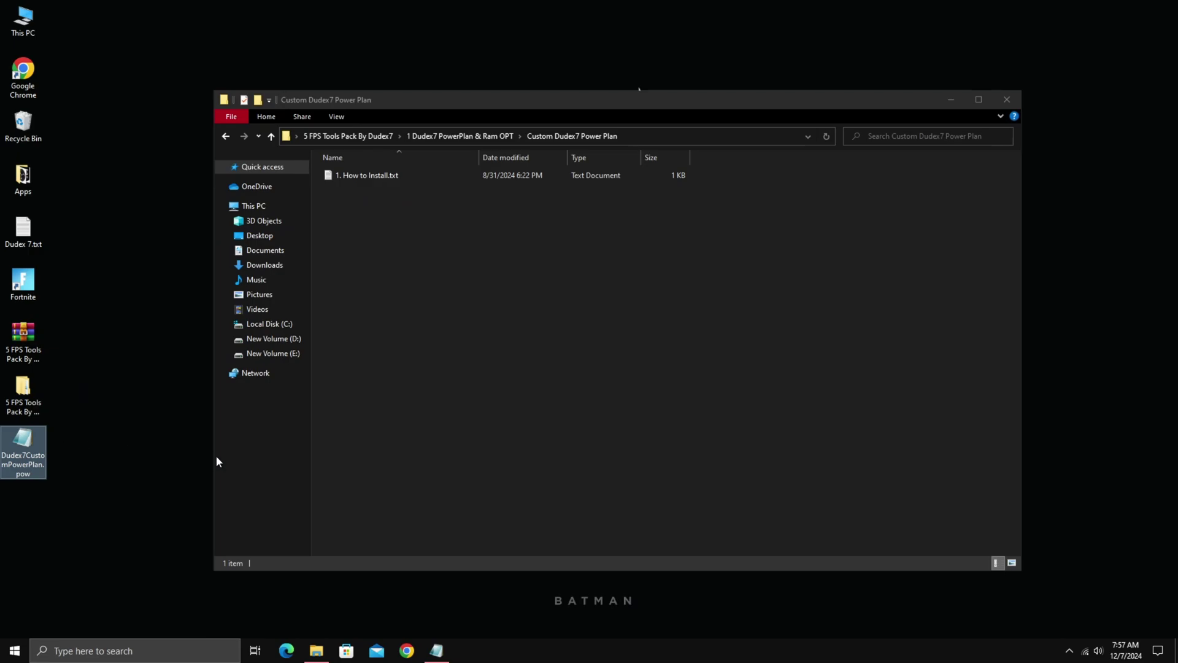
Bring up the power plan installation notes and open Command Prompt as administrator
left_click(437, 651)
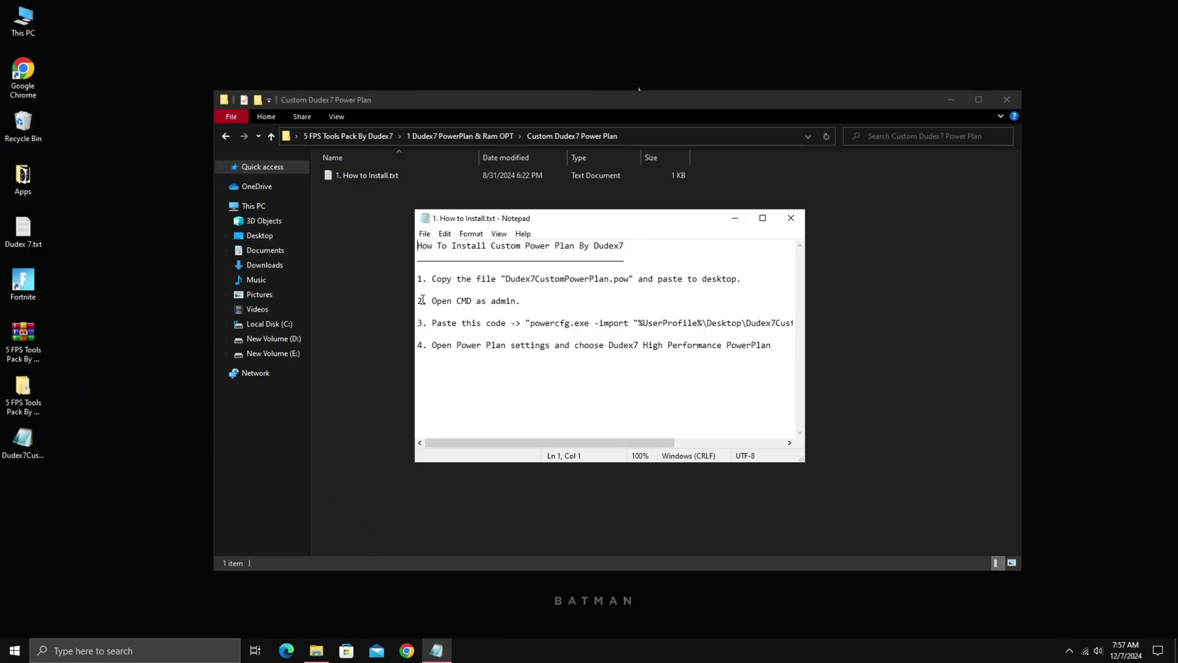
key("super")
type("cmd")
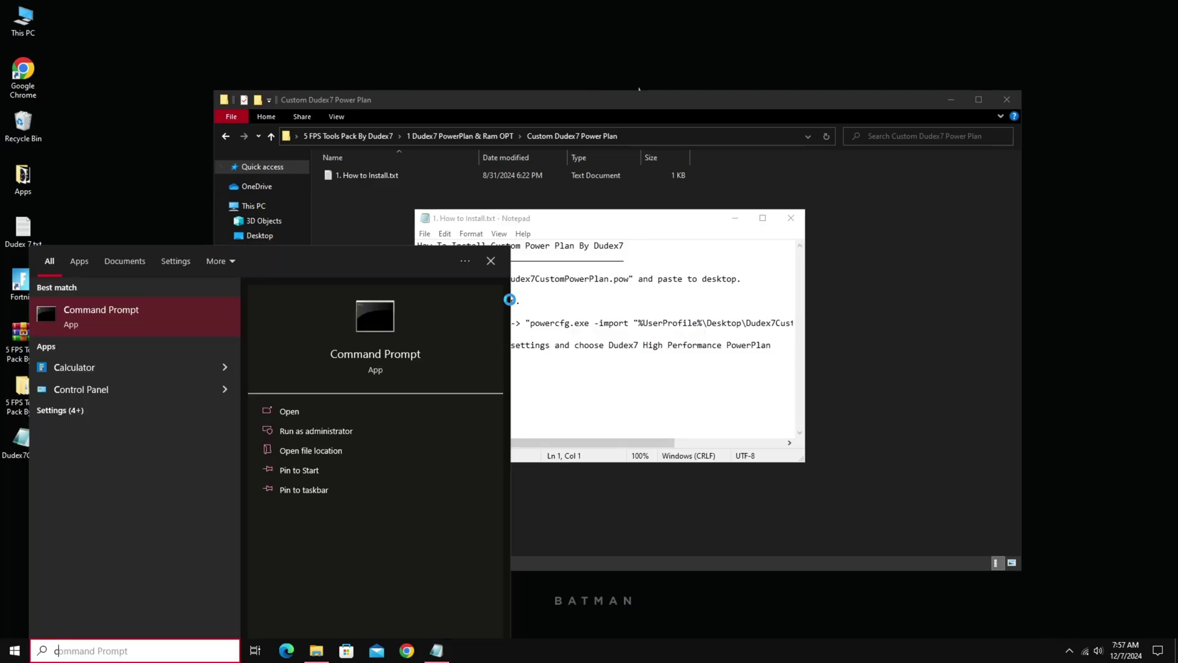
left_click(367, 431)
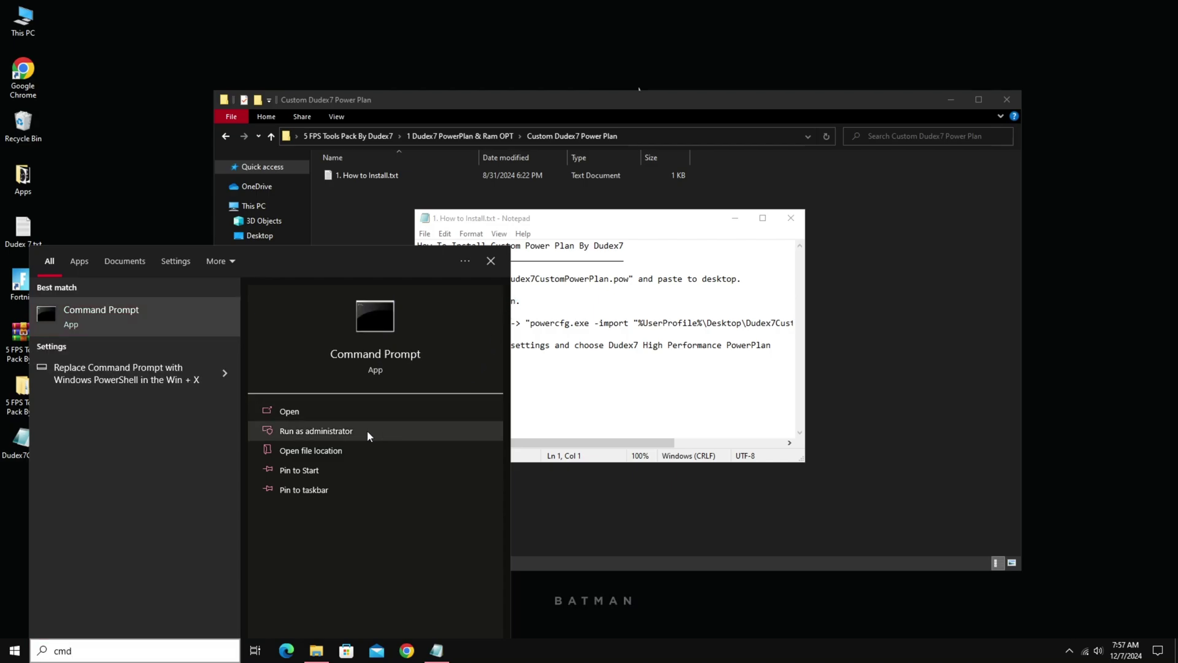
Copy the powercfg.exe import command for Dudex7CustomPowerPlan.pow from the notes, run it in Command Prompt, and close the console
left_click(769, 354)
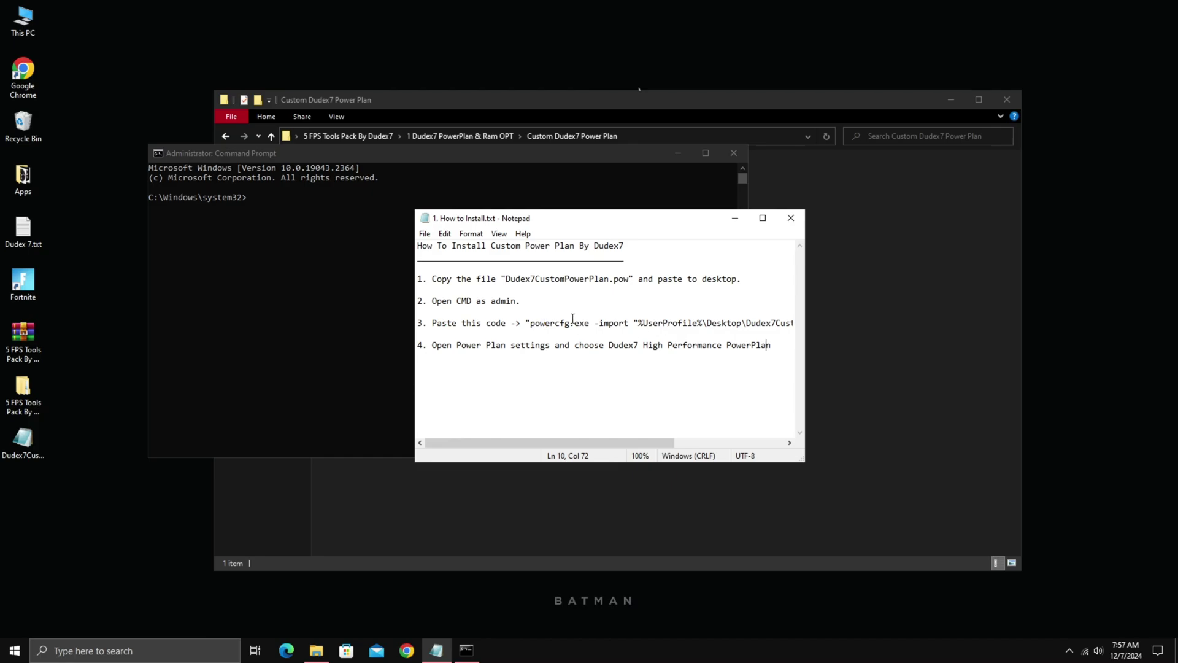
left_click_drag(532, 323, 712, 327)
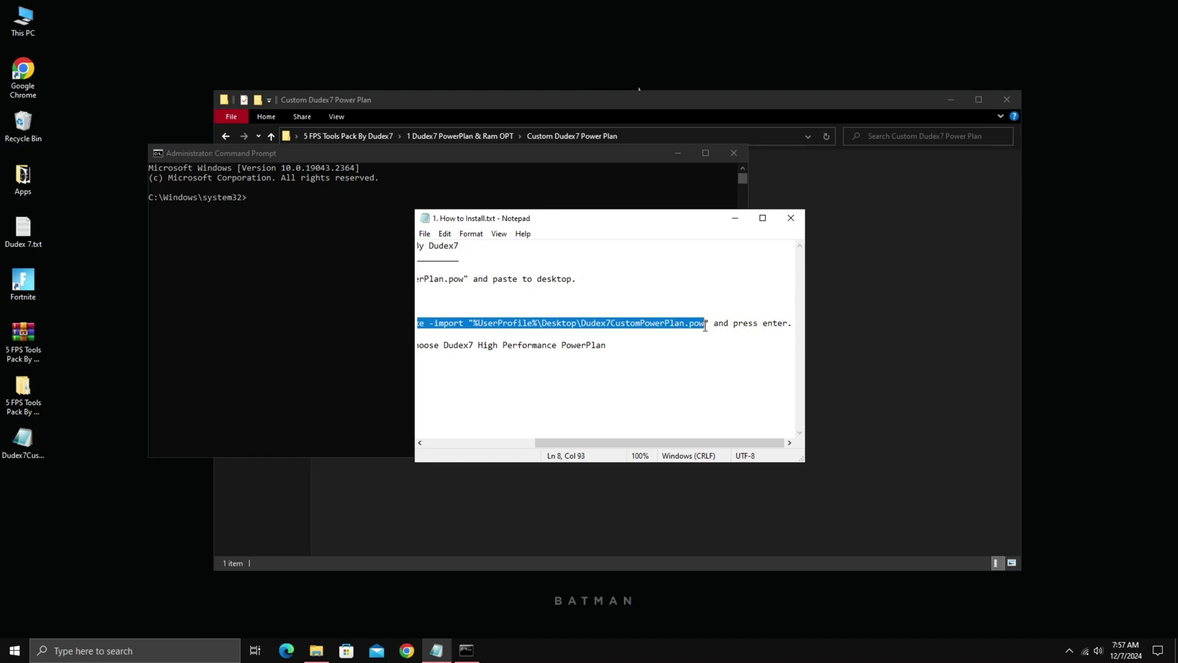
right_click(671, 323)
left_click(700, 359)
left_click(253, 197)
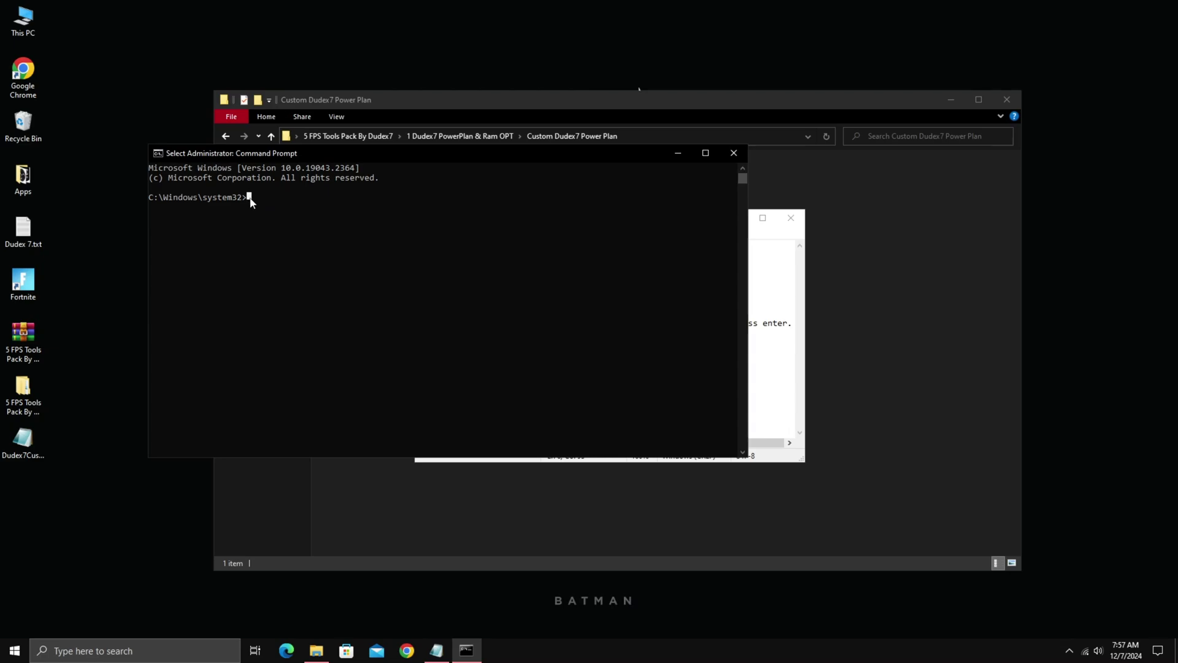
key("ctrl+v")
key("Return")
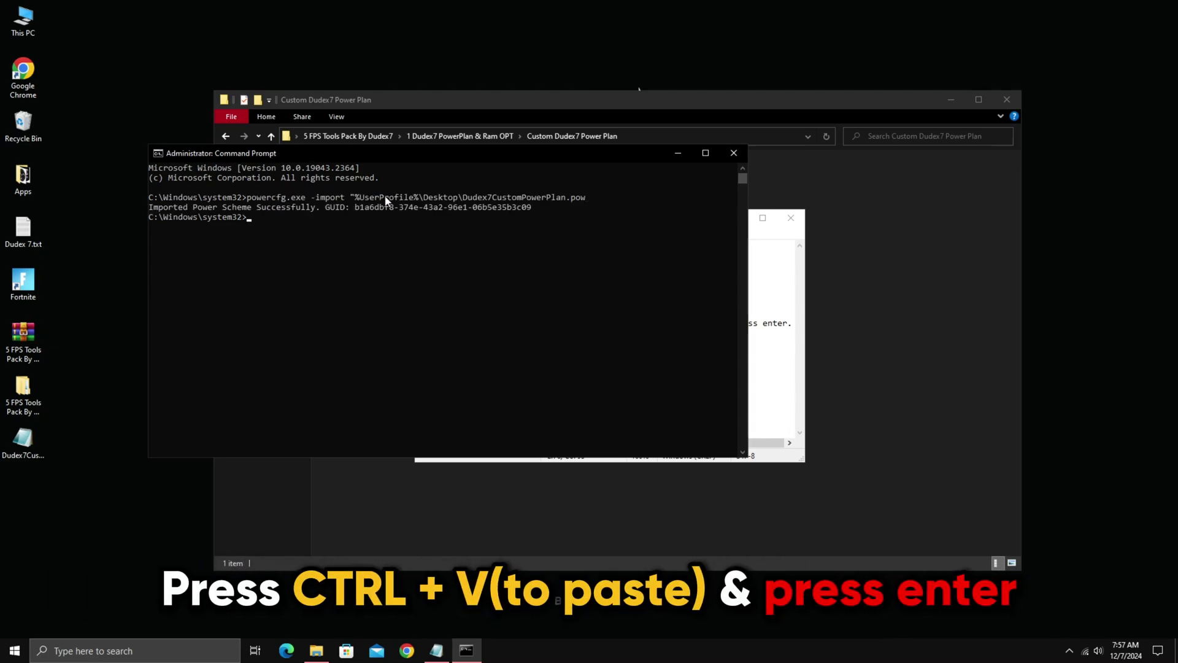
left_click(733, 160)
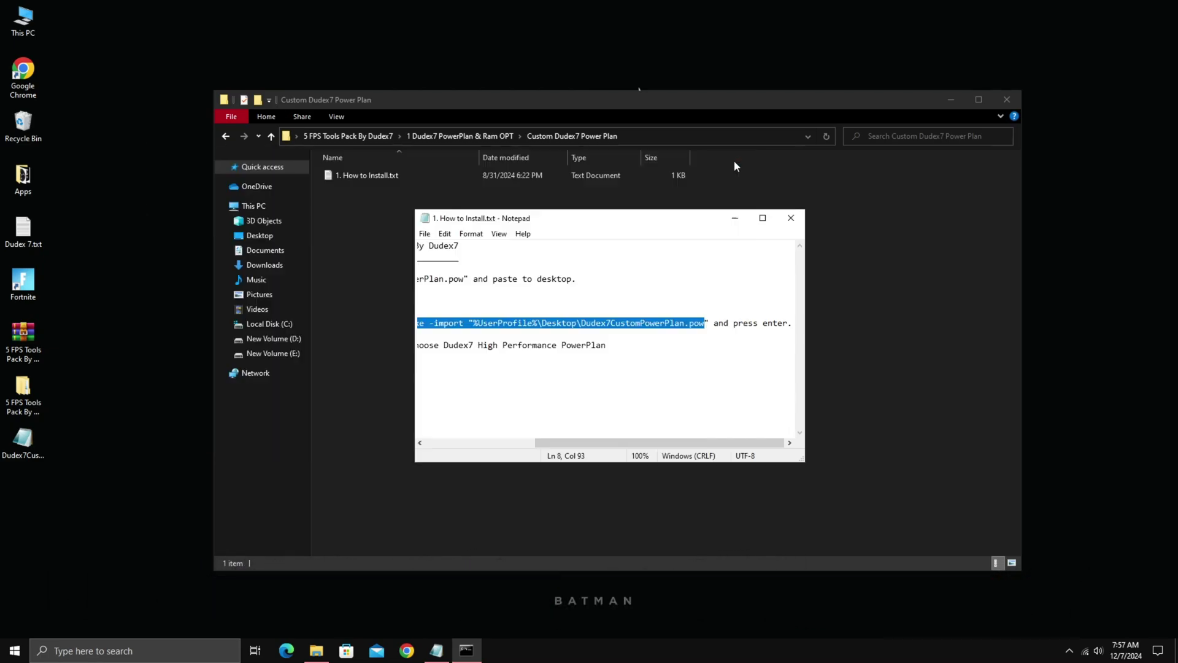
Activate the Dudex7 High Performance PowerPlan in the Windows power options, and close the settings and the notes
left_click_drag(571, 446, 435, 446)
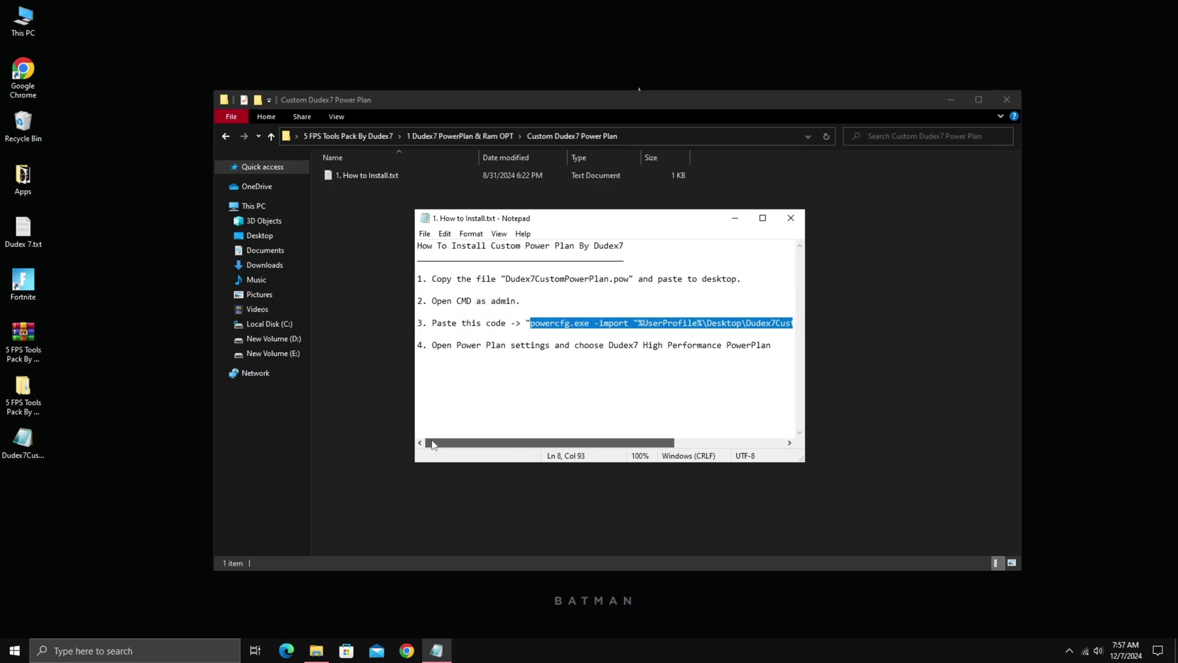
key("super")
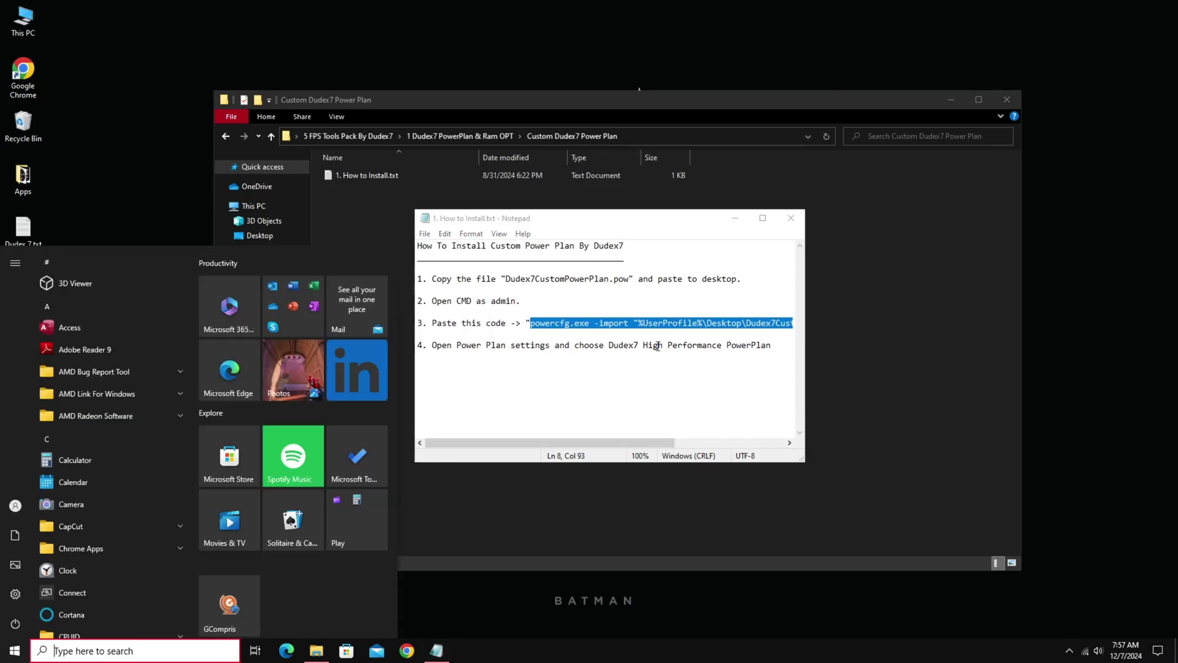
type("power plan")
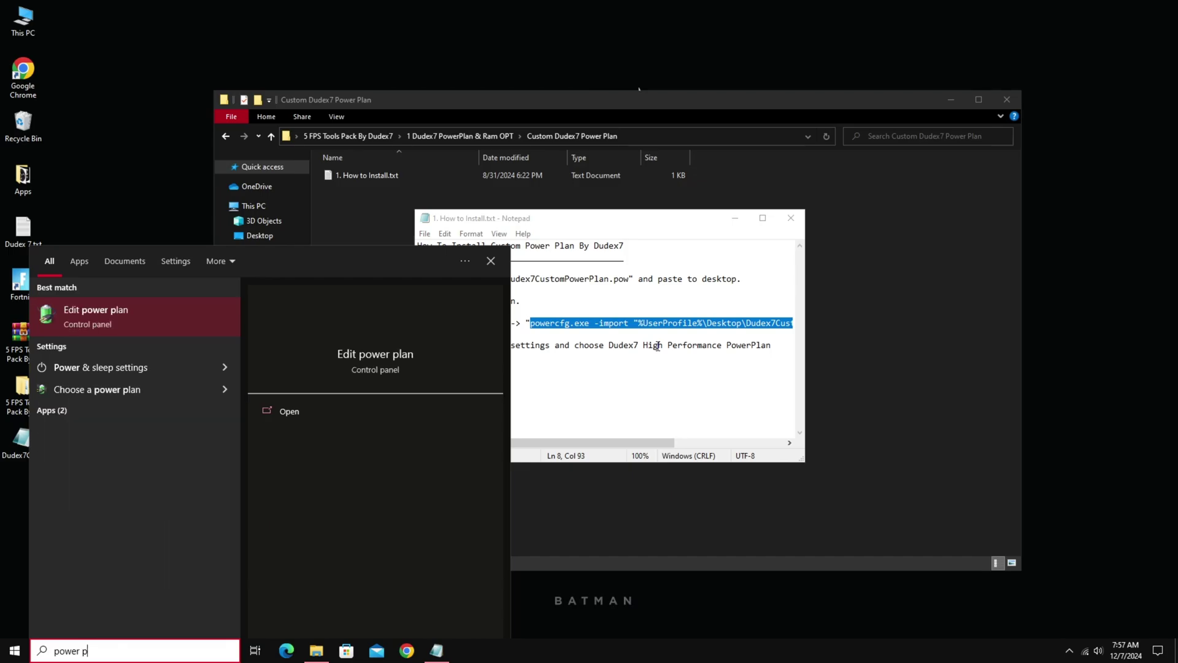
left_click(58, 315)
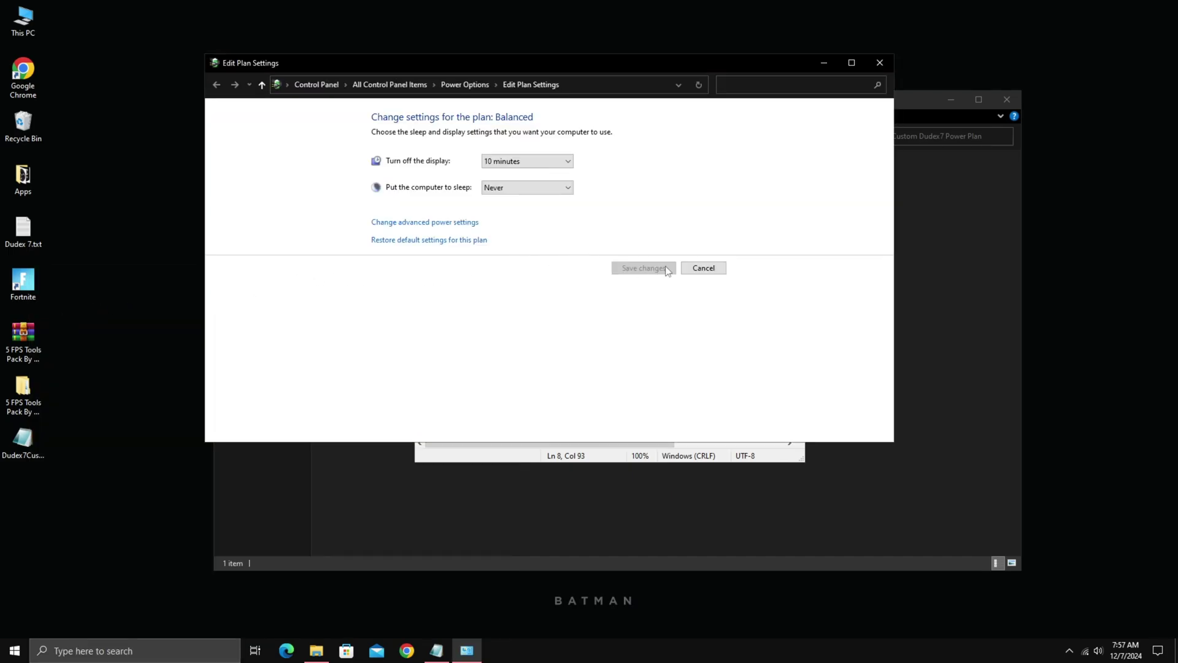
left_click(700, 269)
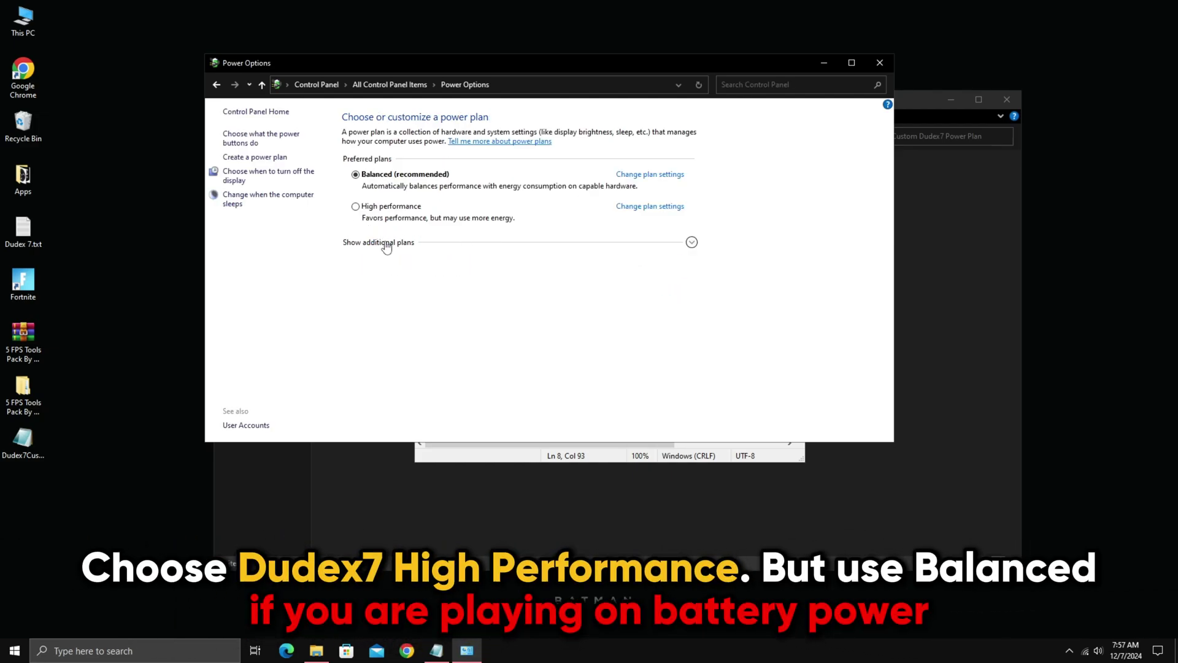
left_click(387, 245)
left_click(359, 261)
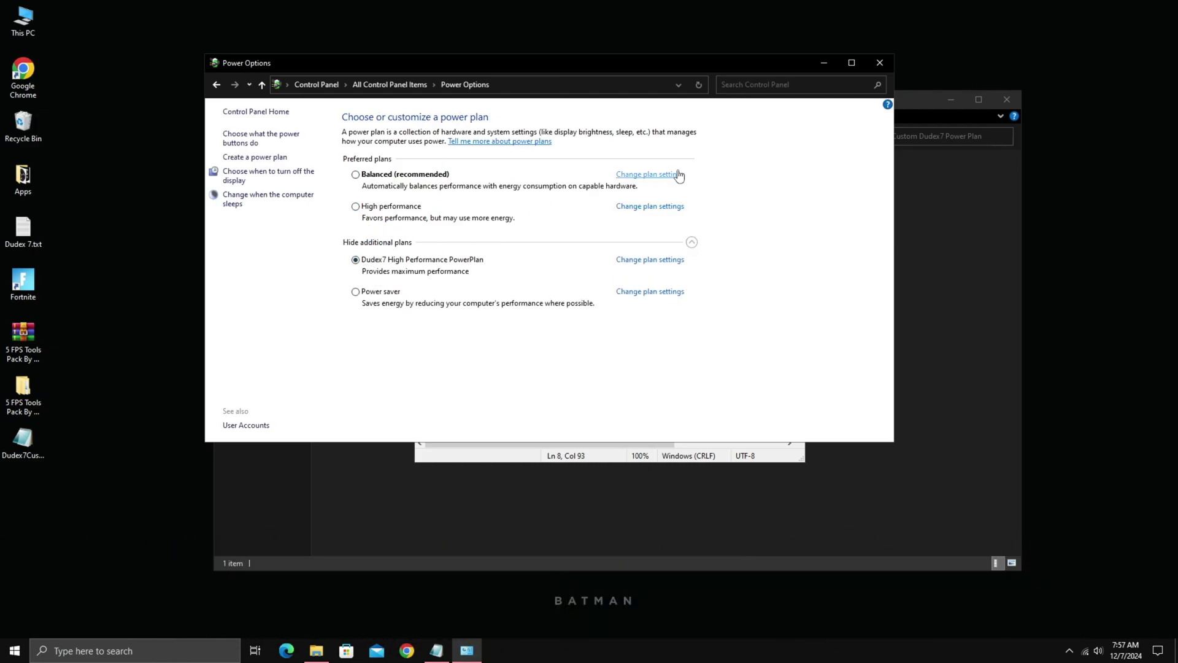
left_click(874, 65)
left_click(791, 218)
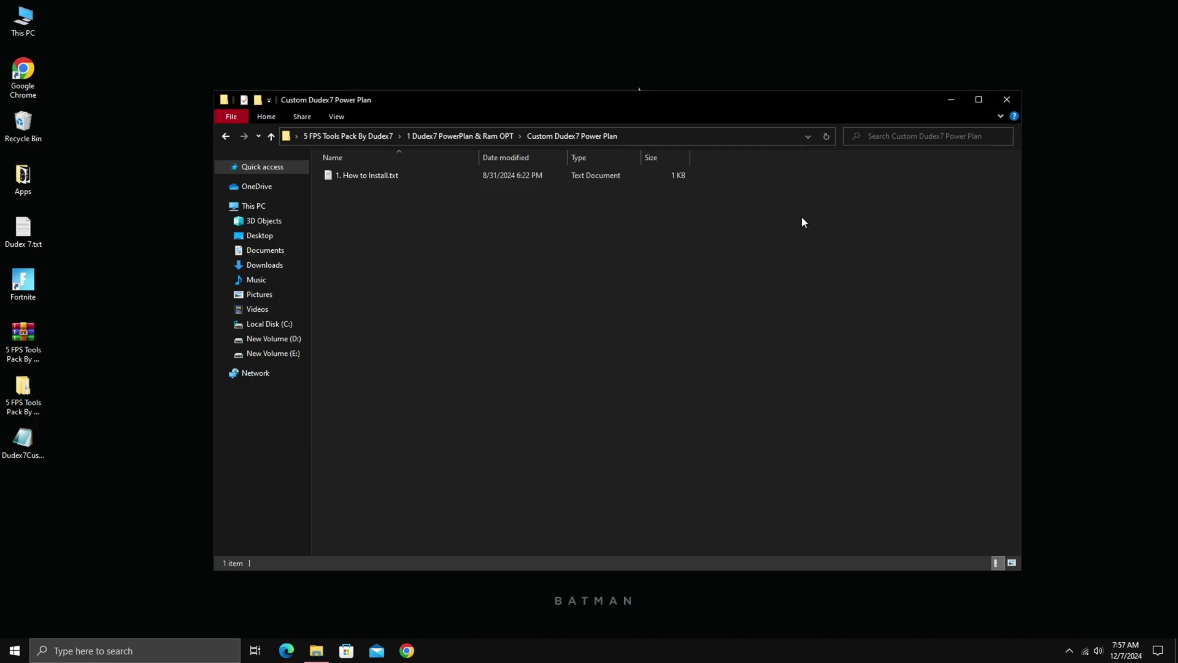
Add 16 GB.reg from the Ram Optimization folder to the registry
left_click(227, 136)
double_click(374, 189)
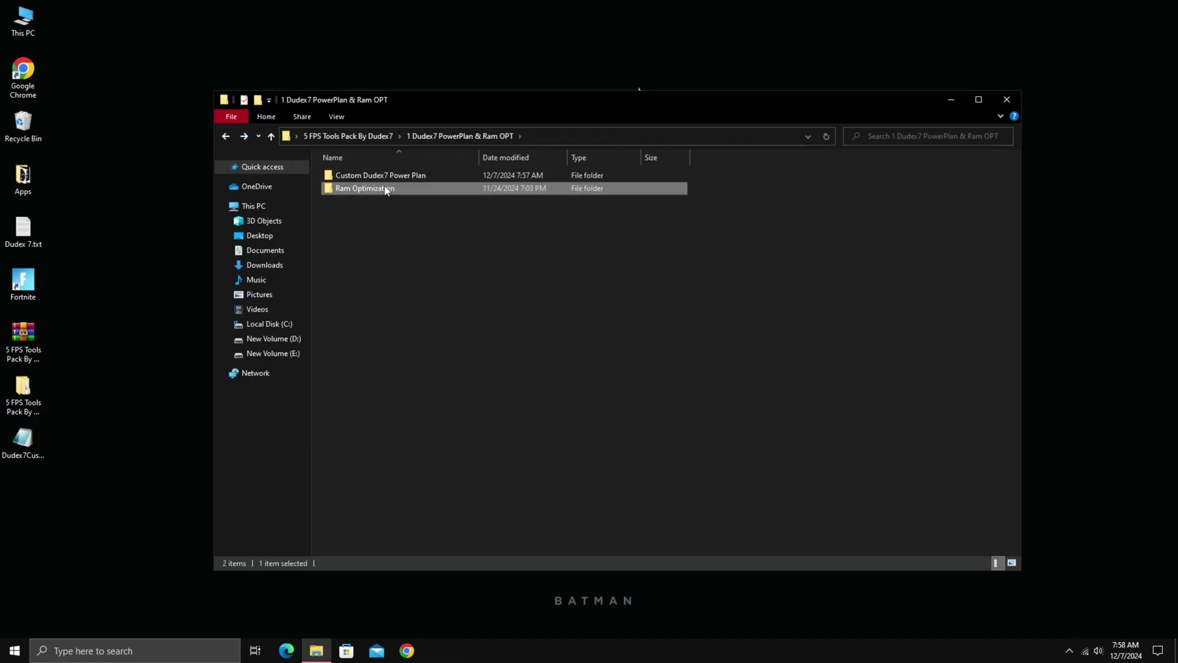
key("ctrl+a")
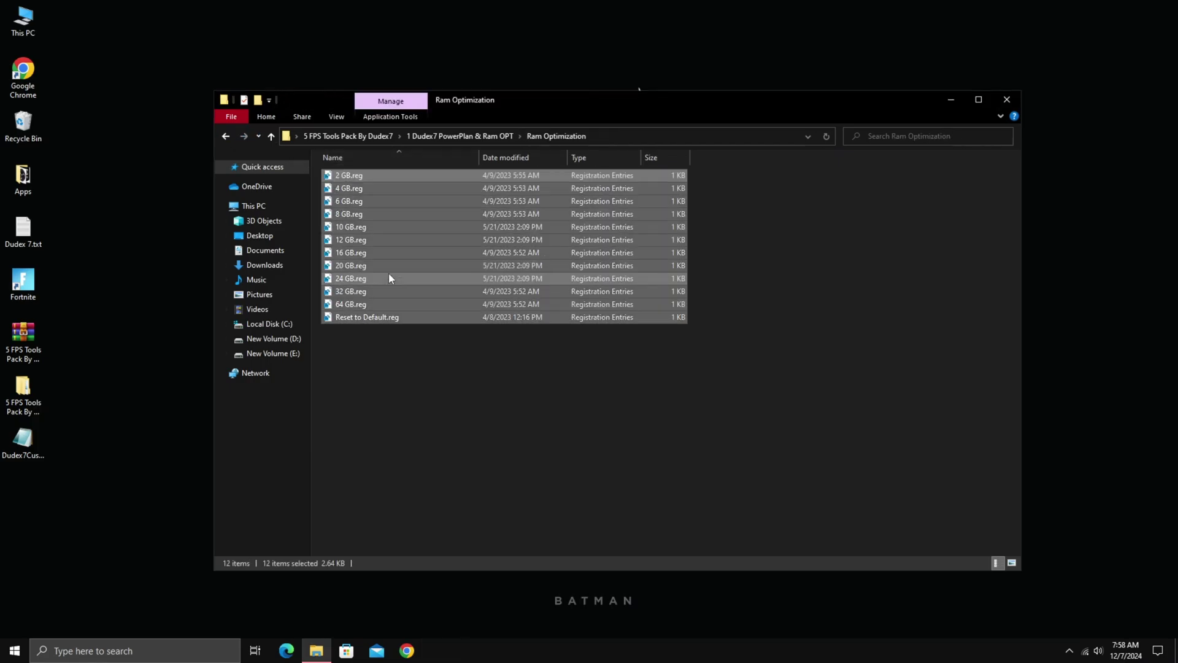
left_click(386, 345)
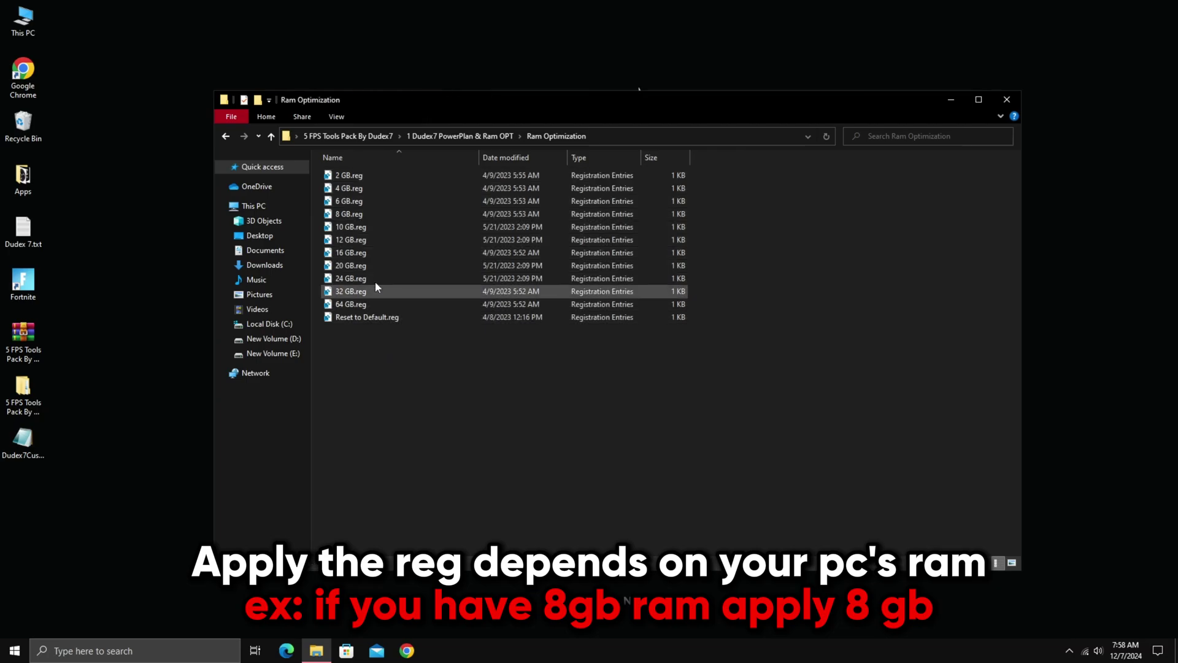
double_click(359, 252)
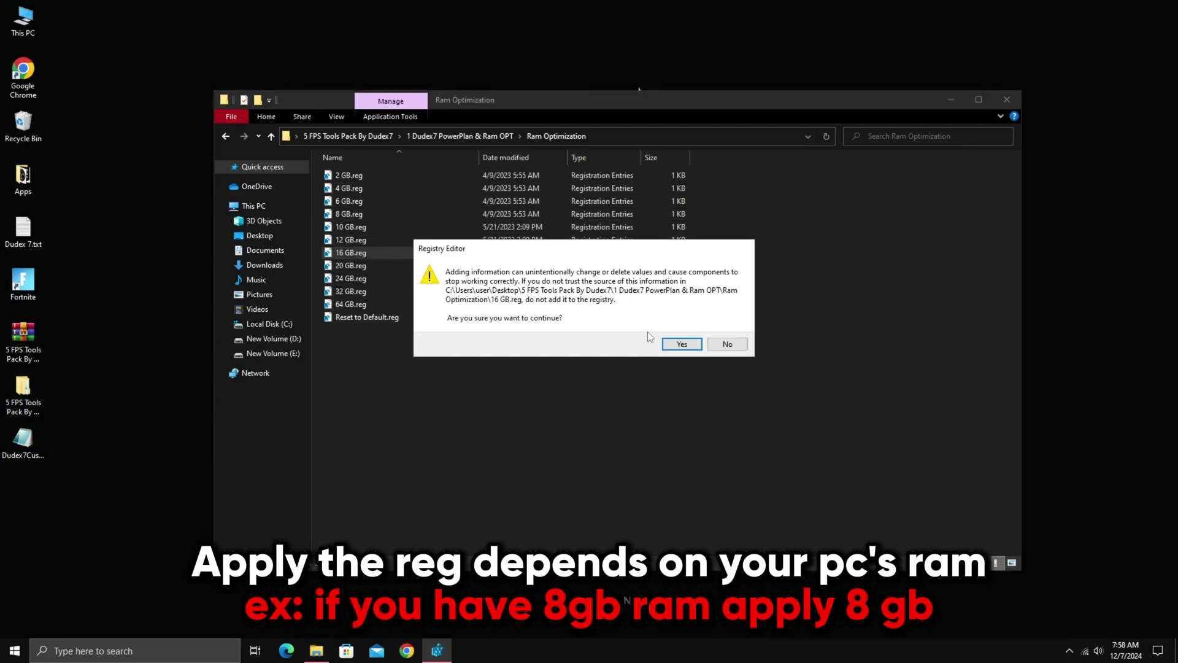
left_click(682, 344)
left_click(728, 330)
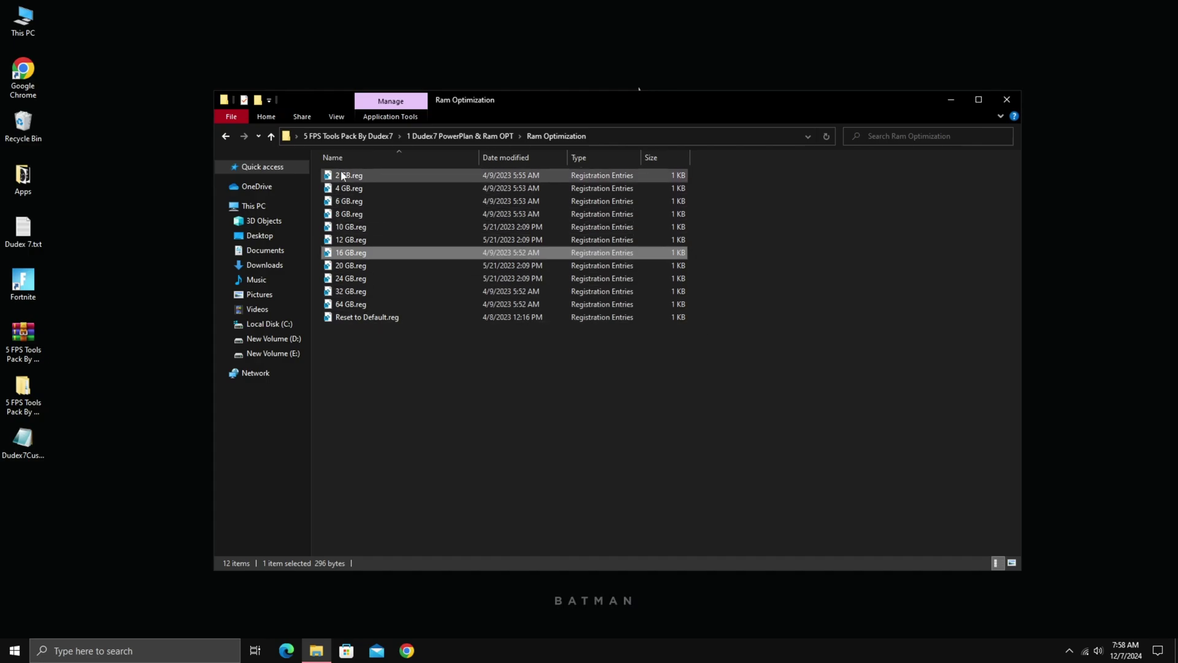
Go back to the tools pack's main folder and launch MSI_util_v3.exe from its 2 MSI Utility folder
left_click(222, 143)
left_click(223, 143)
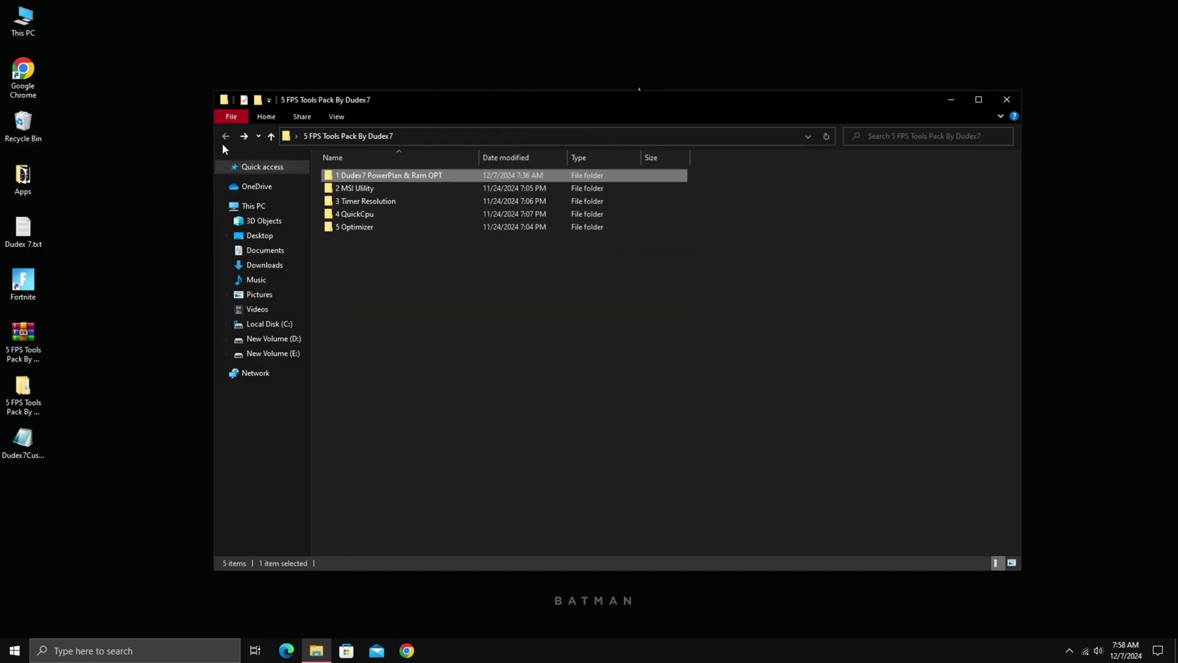
double_click(369, 188)
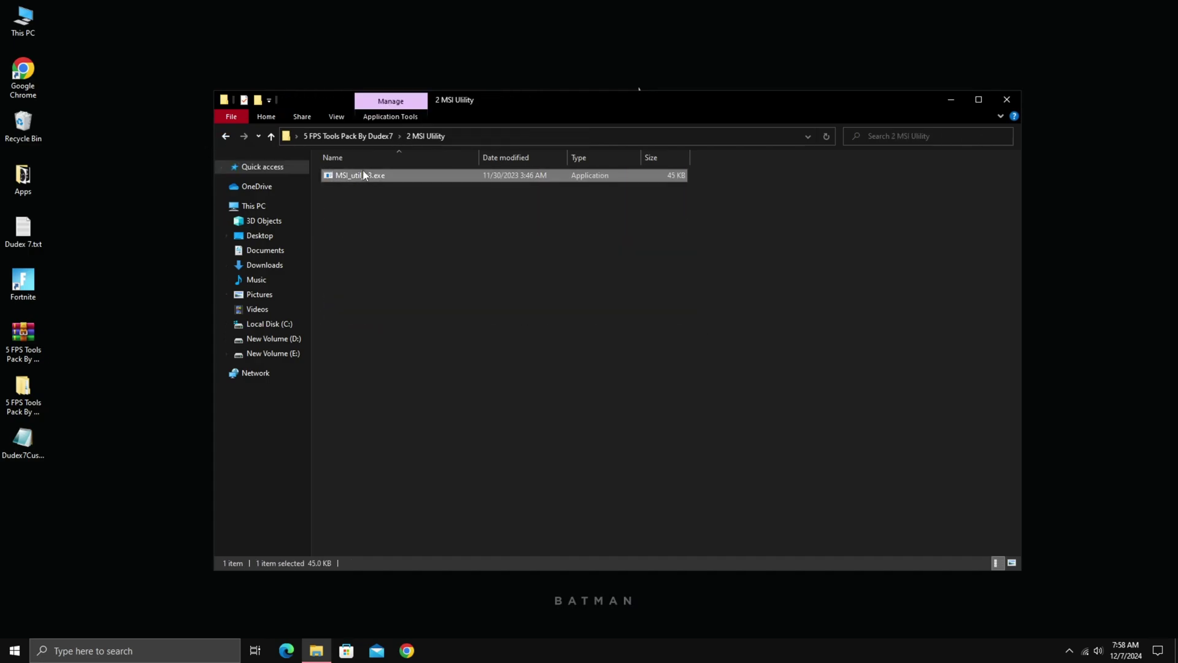
right_click(363, 175)
left_click(404, 191)
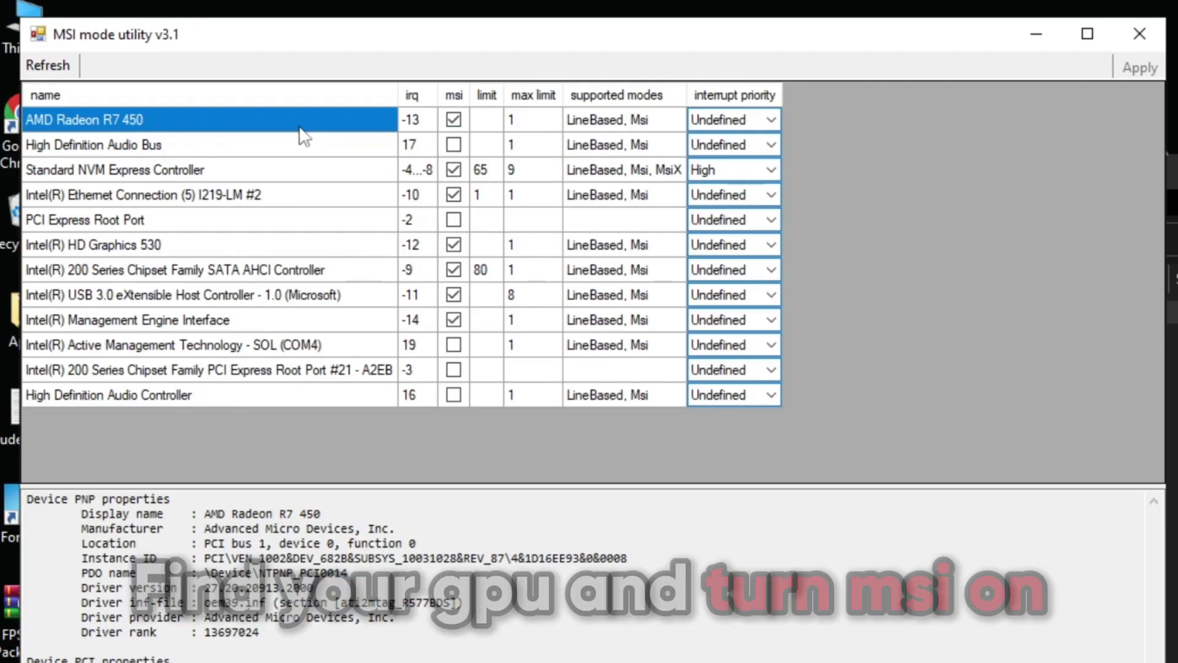
Ensure MSI mode is enabled for the AMD Radeon R7 450, apply the setting, and close the utility
left_click(452, 122)
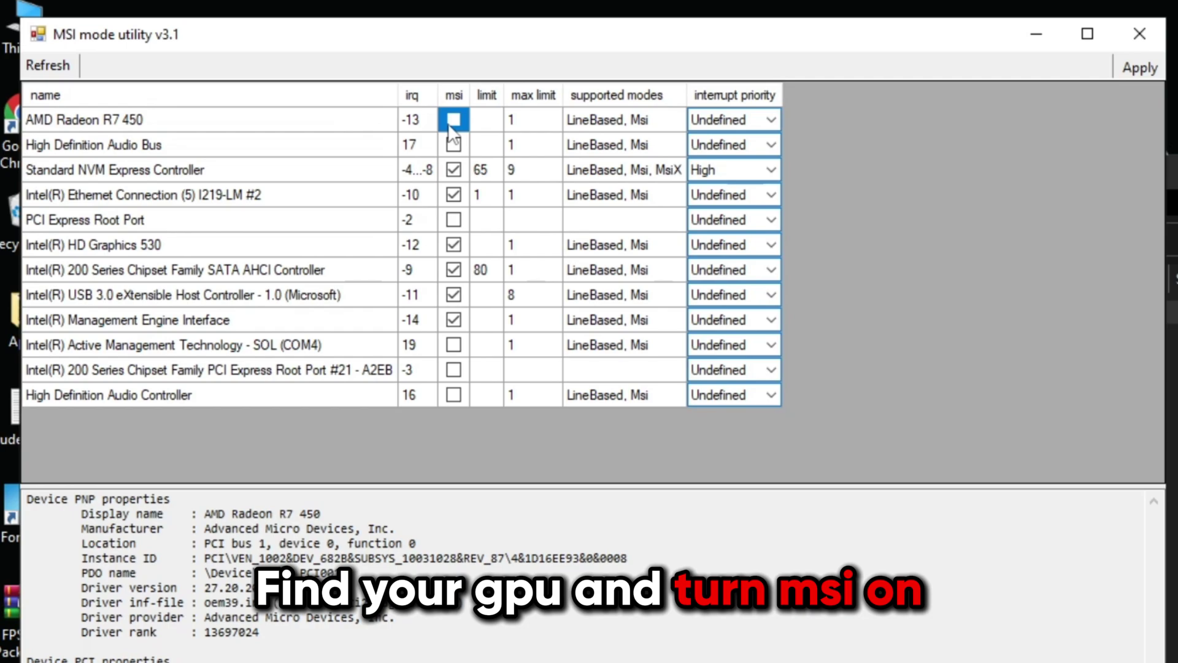
left_click(452, 121)
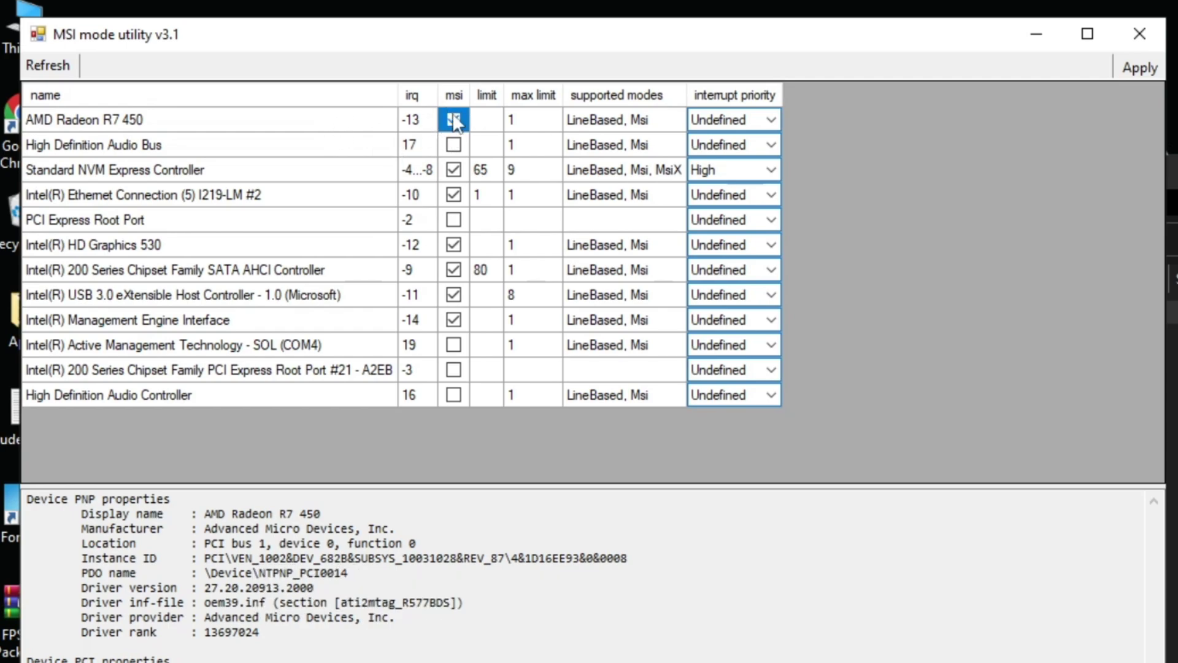
left_click(1140, 68)
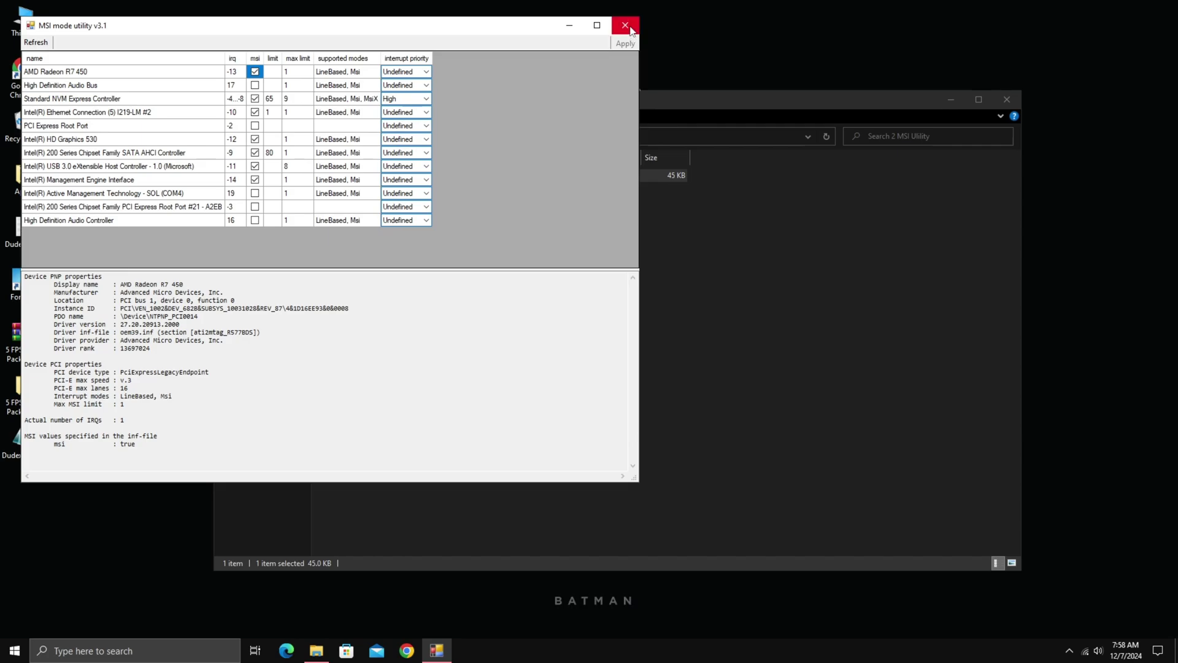
left_click(625, 26)
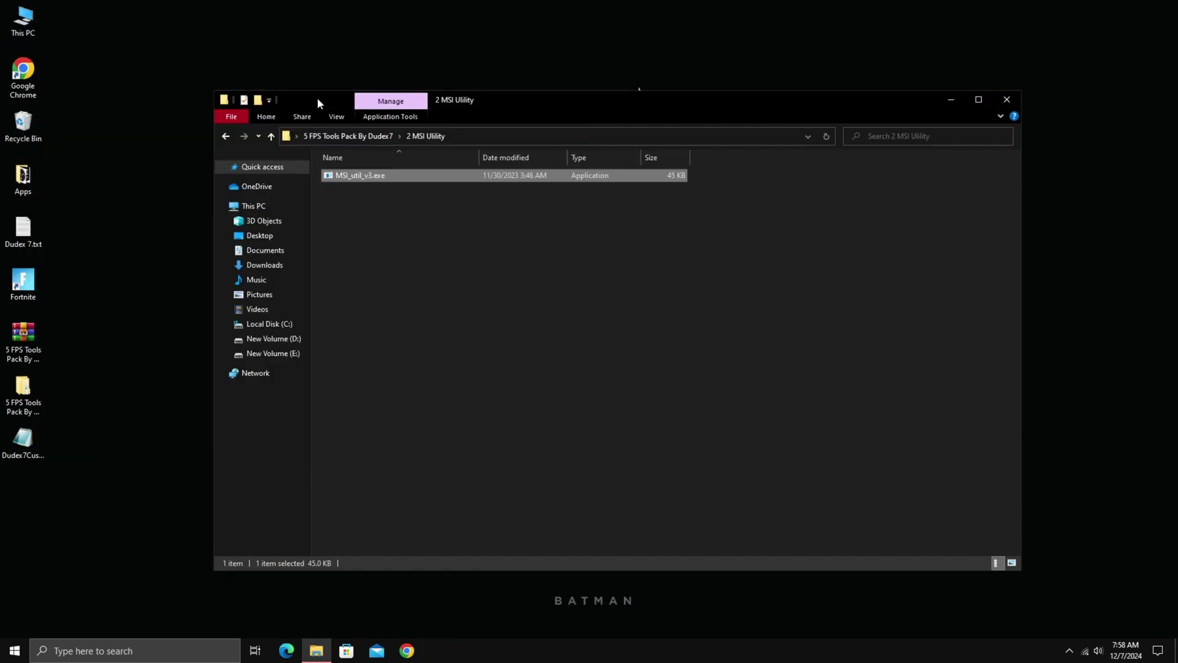
Launch TimerResolution.exe from the 3 Timer Resolution folder, set the timer to maximum resolution, and close its window
left_click(225, 137)
double_click(369, 201)
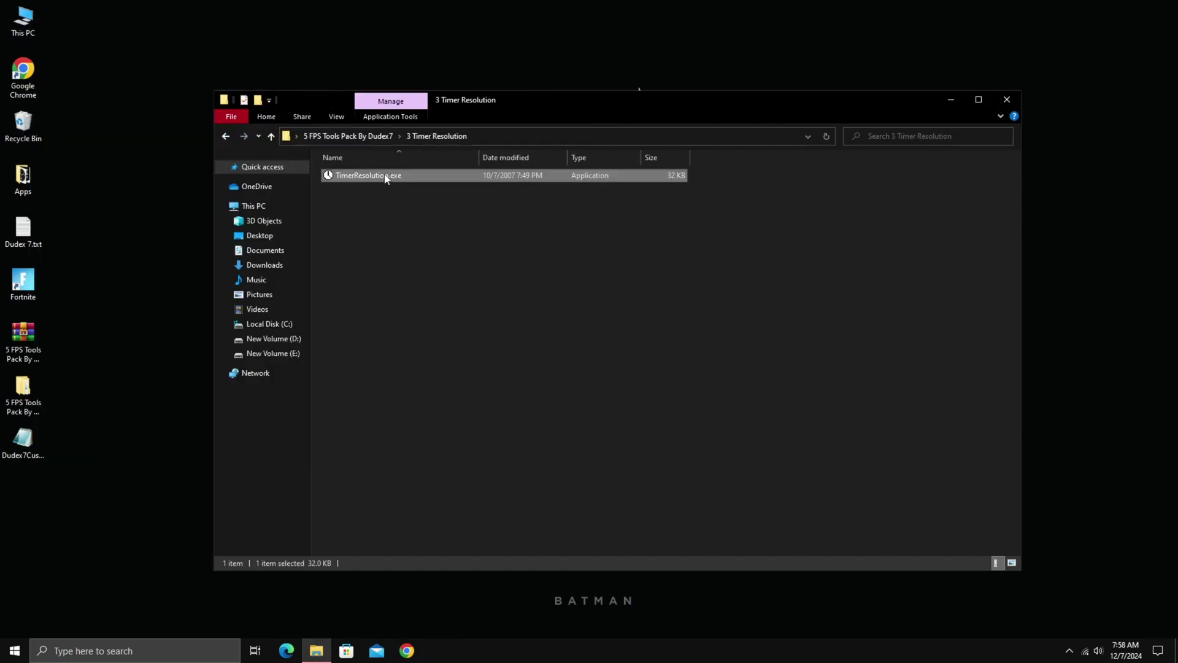
right_click(386, 175)
left_click(423, 195)
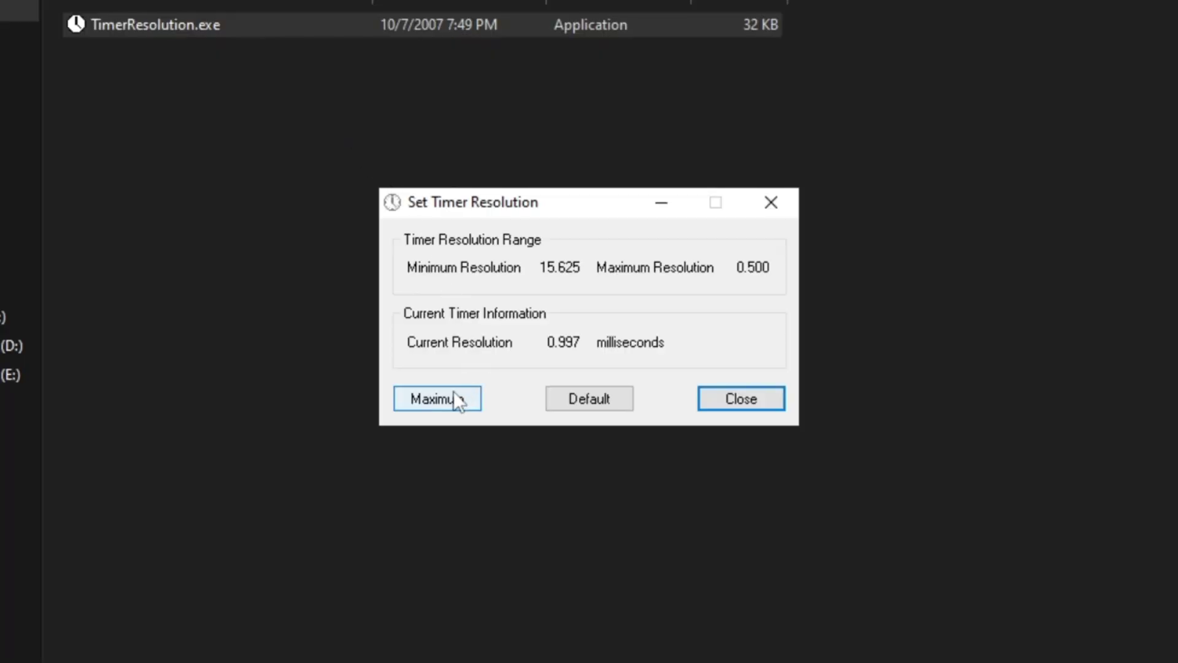
left_click(520, 364)
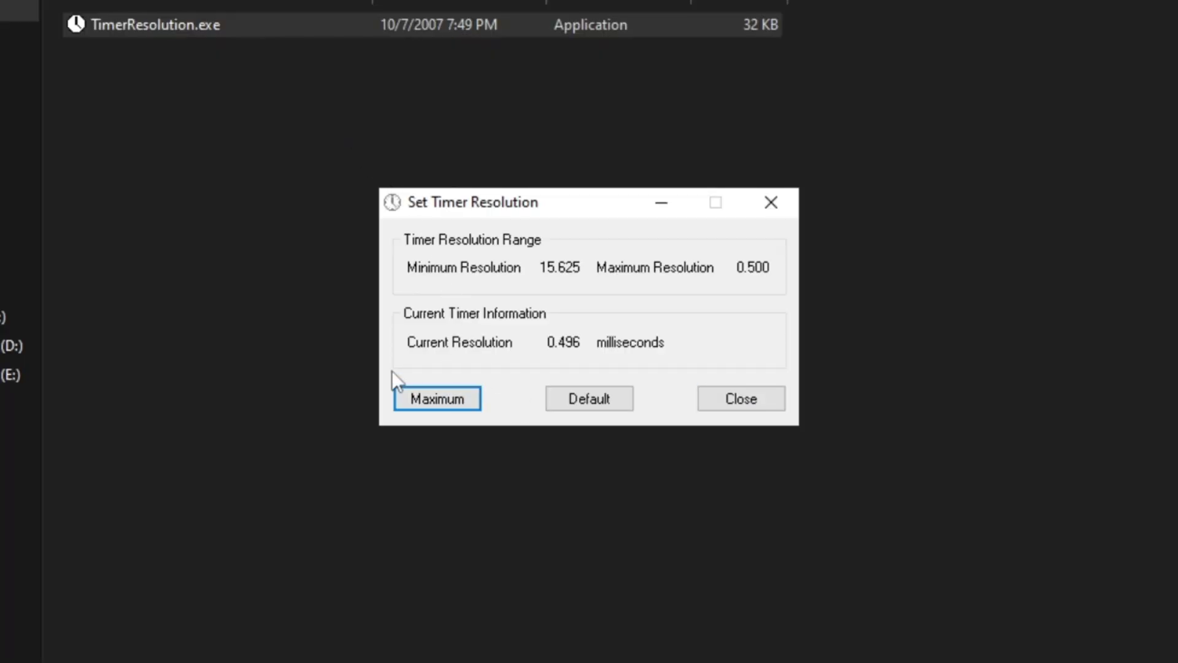
left_click(735, 397)
Go back to the tools pack's main folder and open the official QuickCPU download shortcut from 4 QuickCpu
left_click(226, 136)
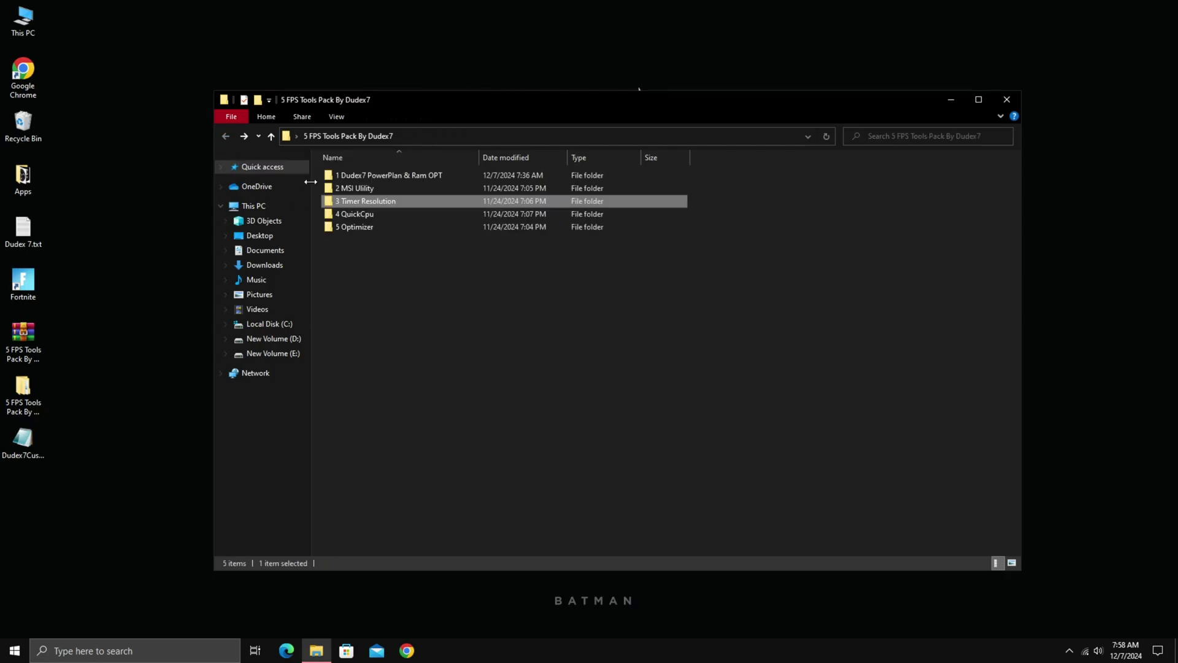
double_click(366, 218)
double_click(369, 178)
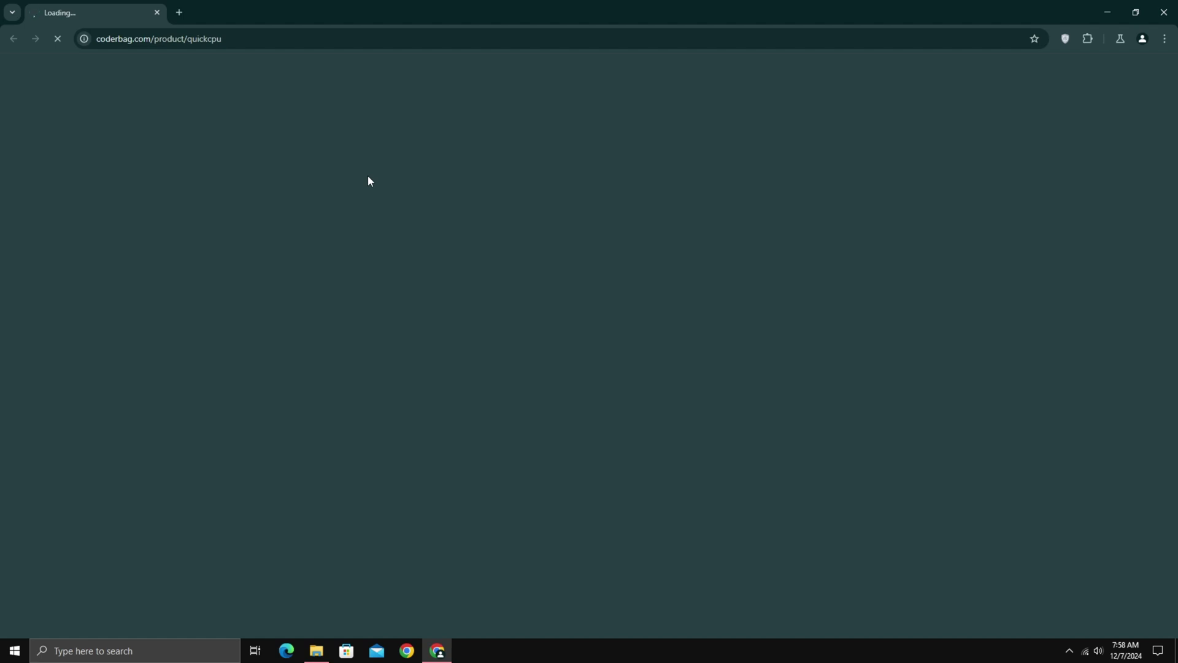
Look through the Quick CPU product page for the x64 and x32 downloads and close the browser
scroll(368, 180, "down", 5)
scroll(330, 181, "down", 15)
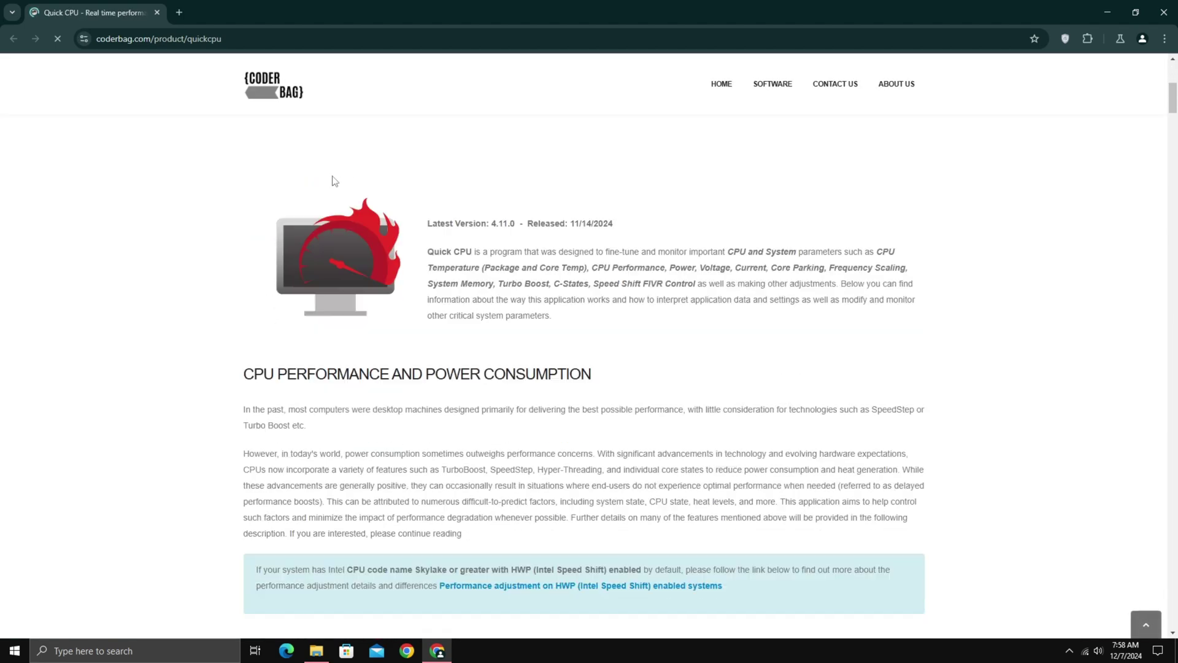
scroll(315, 179, "down", 15)
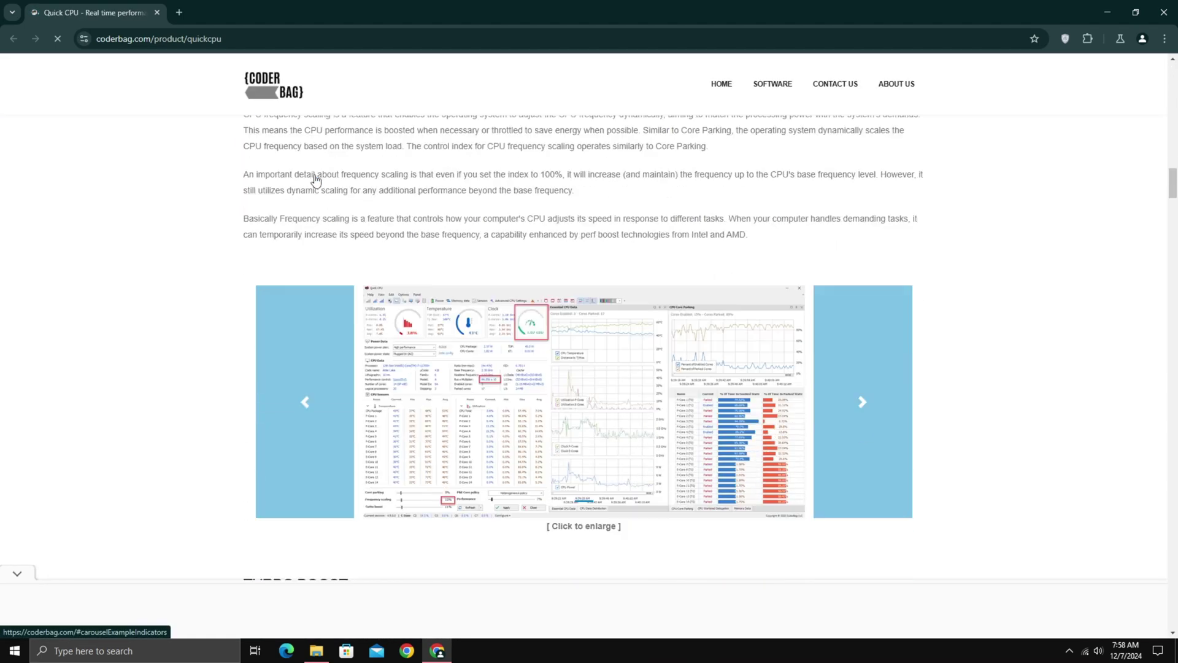
scroll(315, 191, "down", 15)
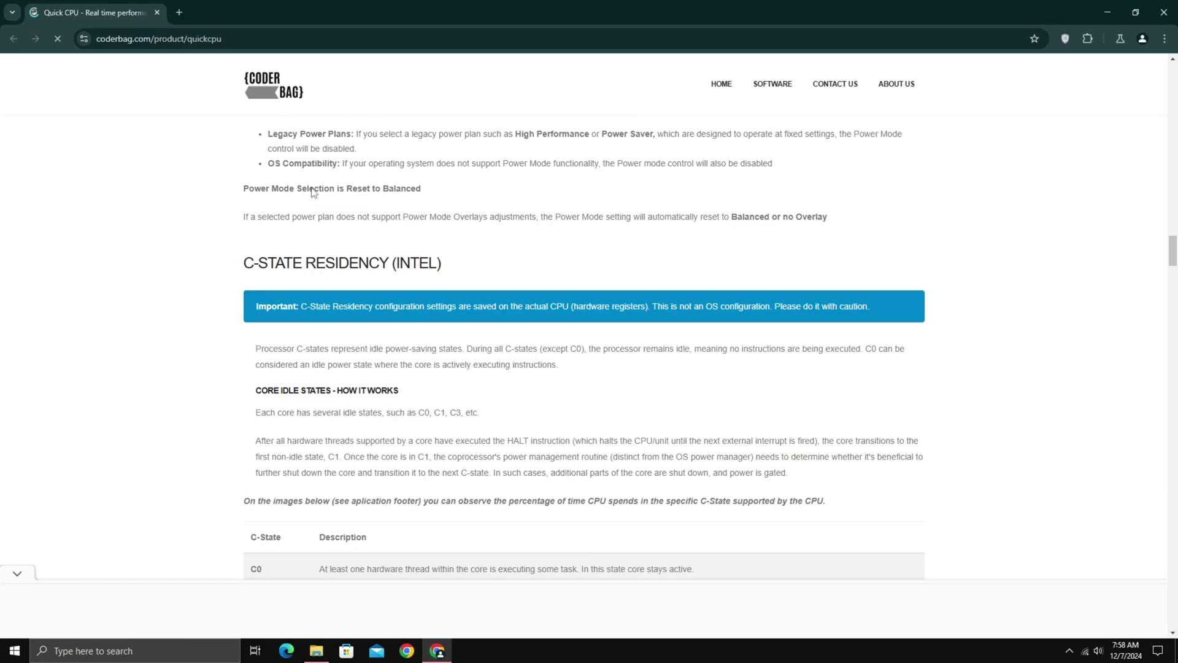
scroll(301, 220, "down", 15)
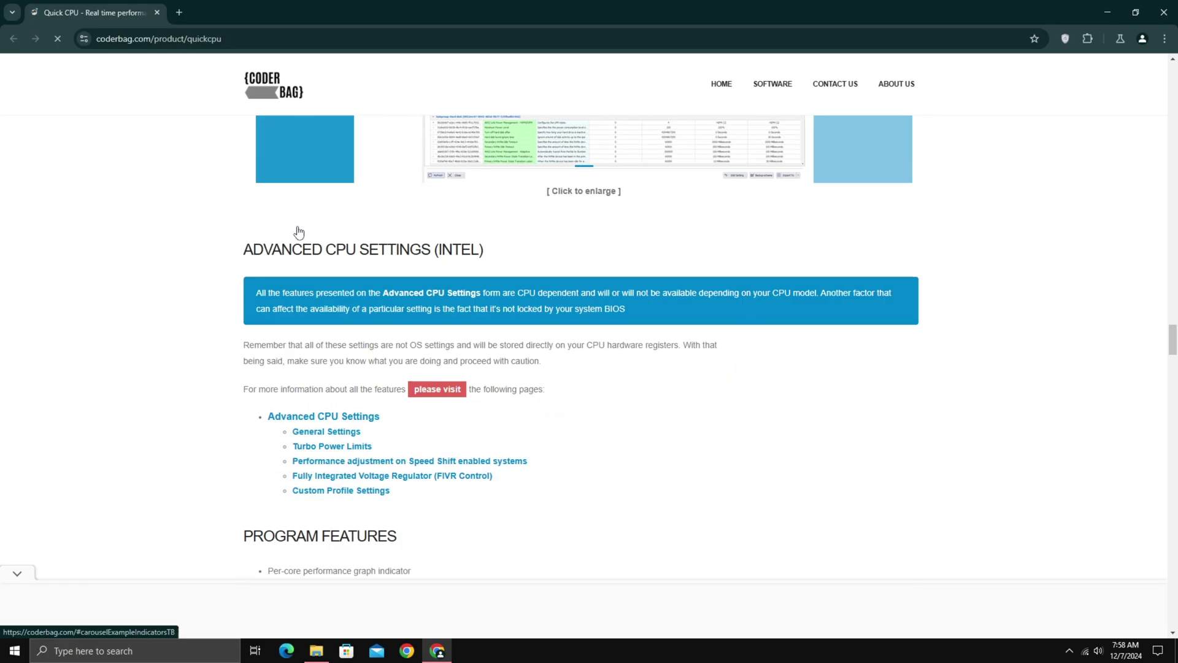
scroll(293, 242, "down", 15)
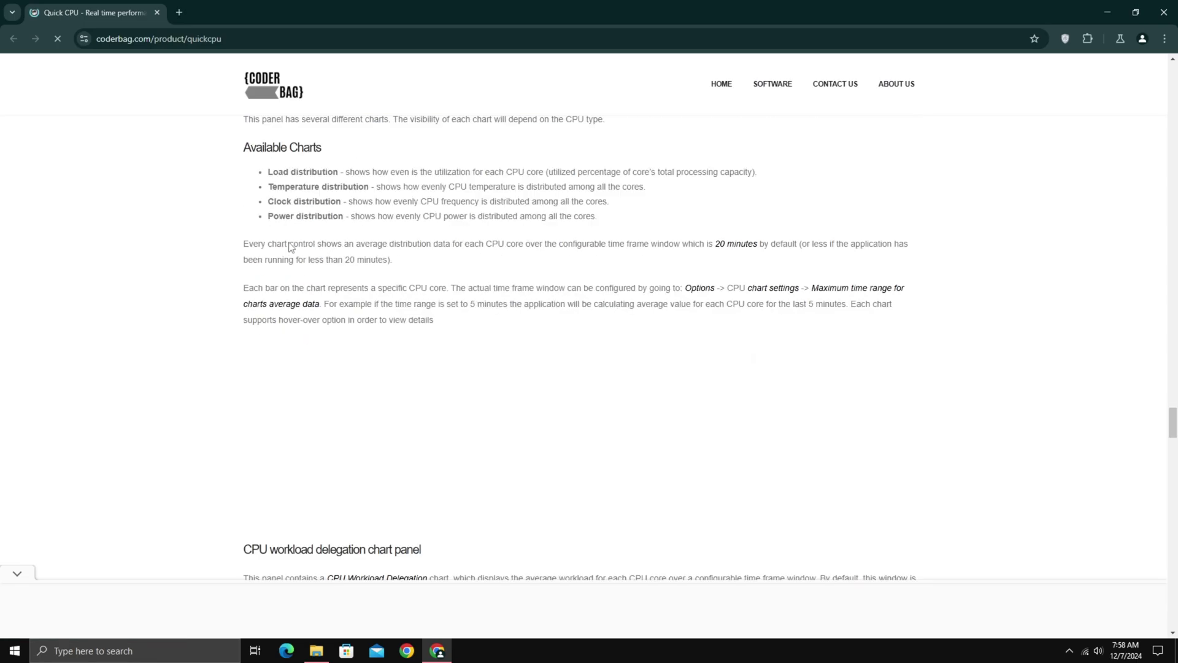
scroll(300, 248, "down", 15)
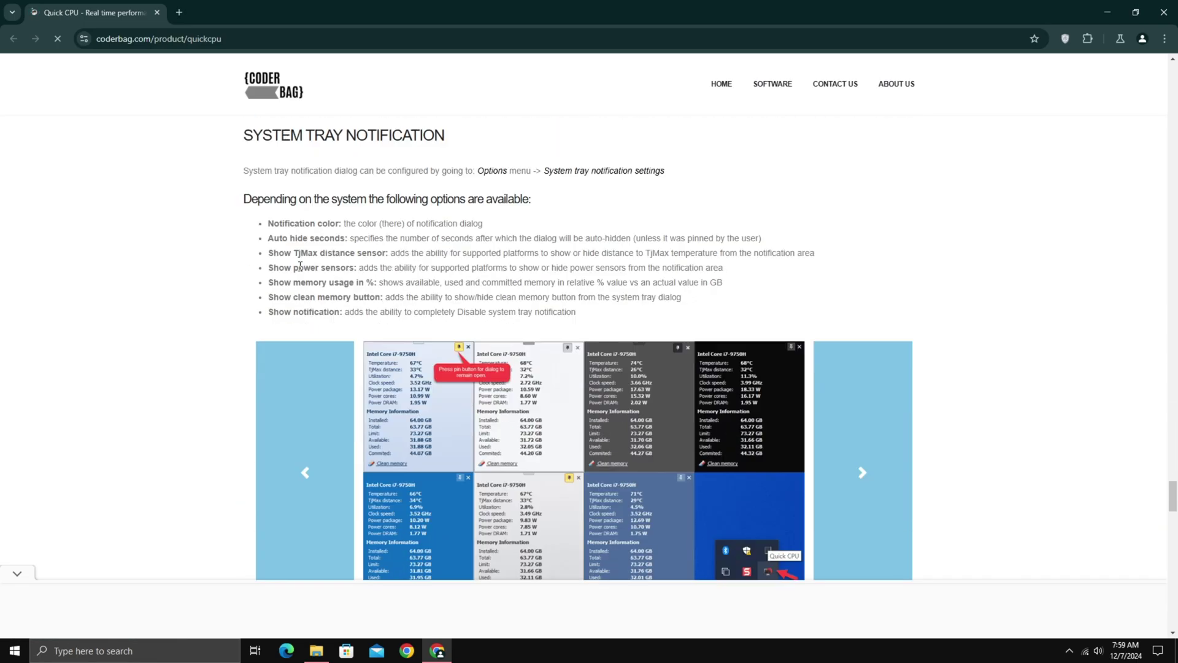
scroll(304, 279, "down", 5)
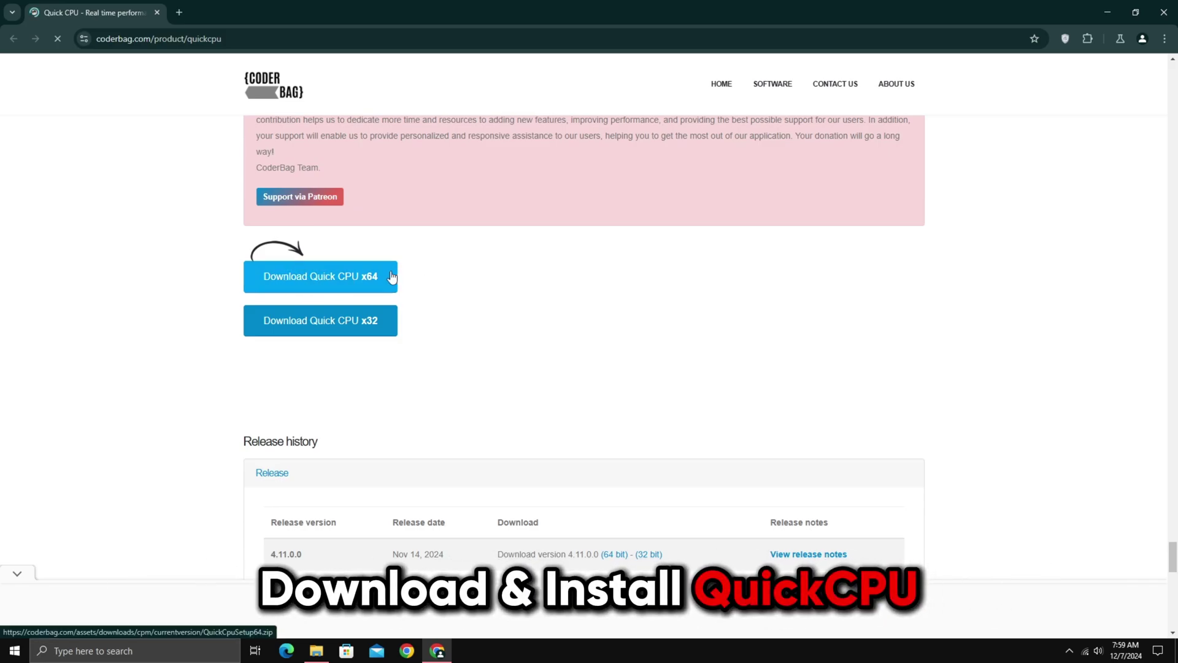
left_click(1164, 8)
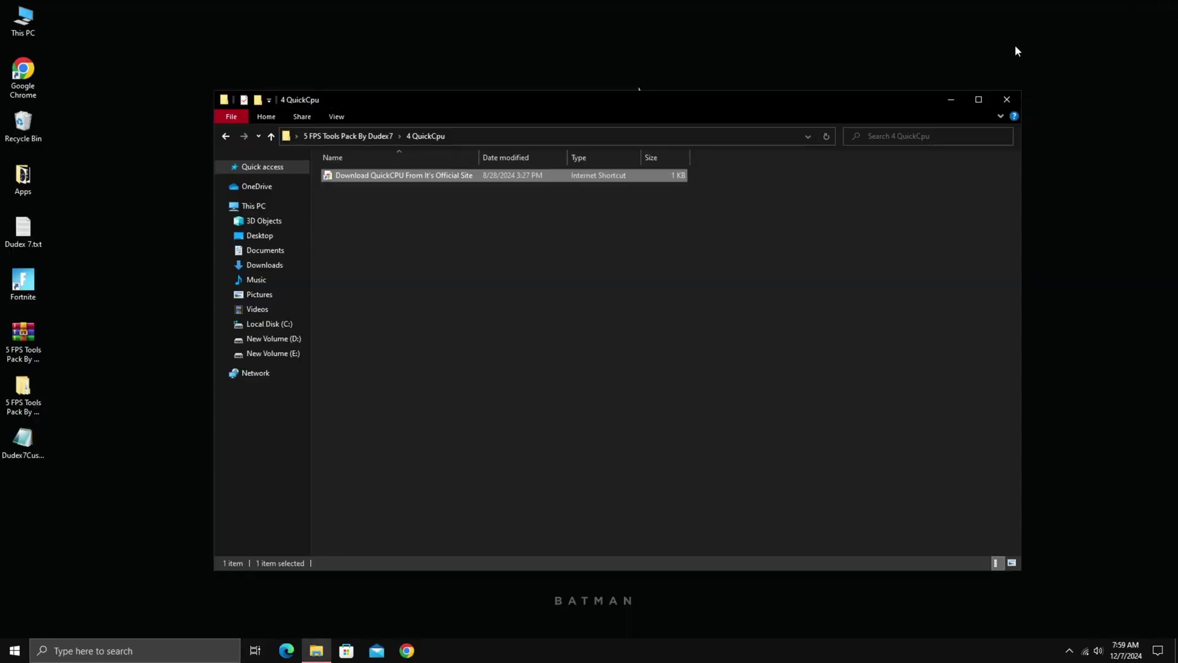
Search Windows for QuickCPU and launch the app
key("super")
type("quick")
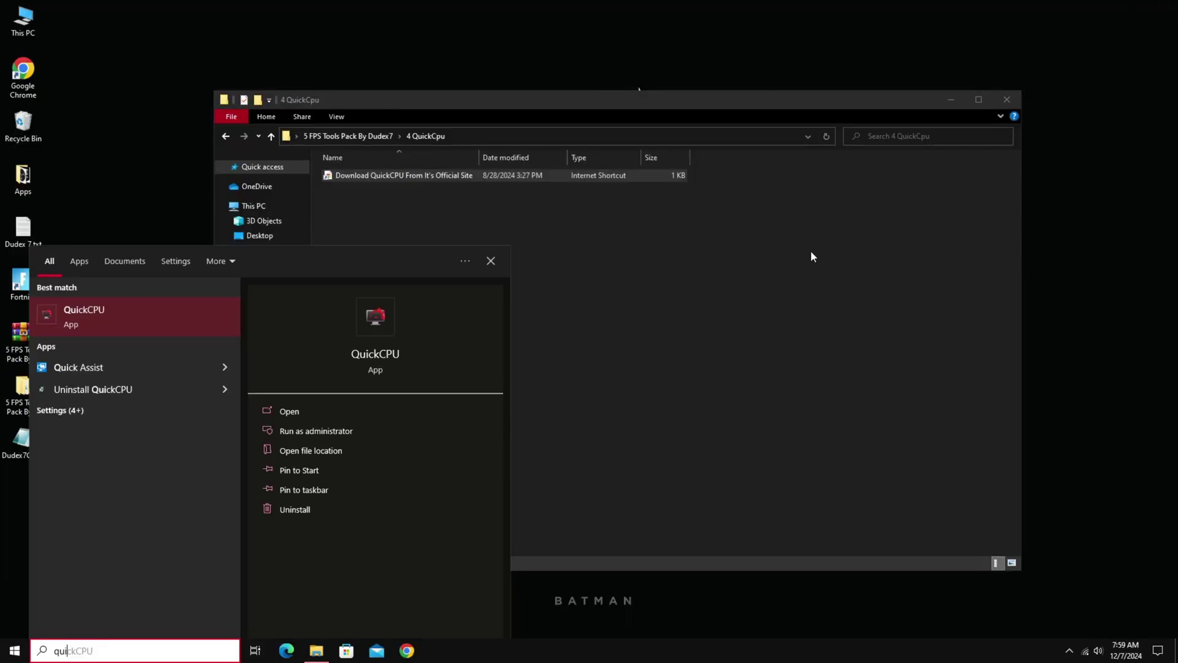
left_click(146, 312)
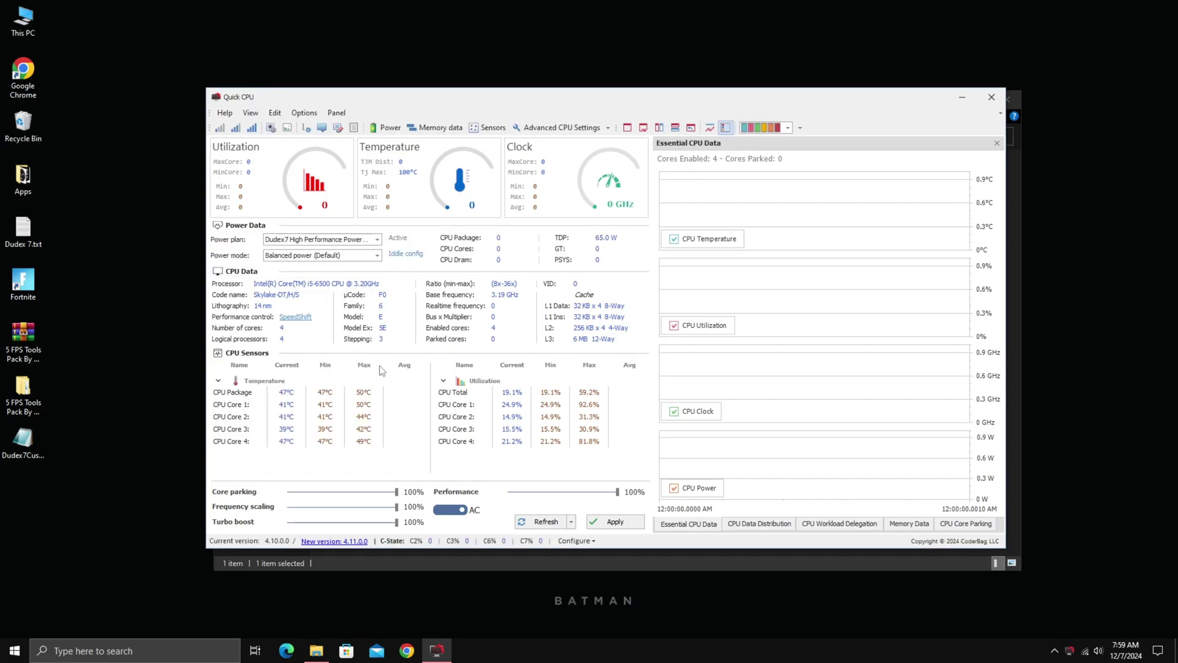
Ensure core parking, frequency scaling, turbo boost, and performance are at 100% for AC power, apply the settings, and close Quick CPU
left_click_drag(396, 492, 397, 522)
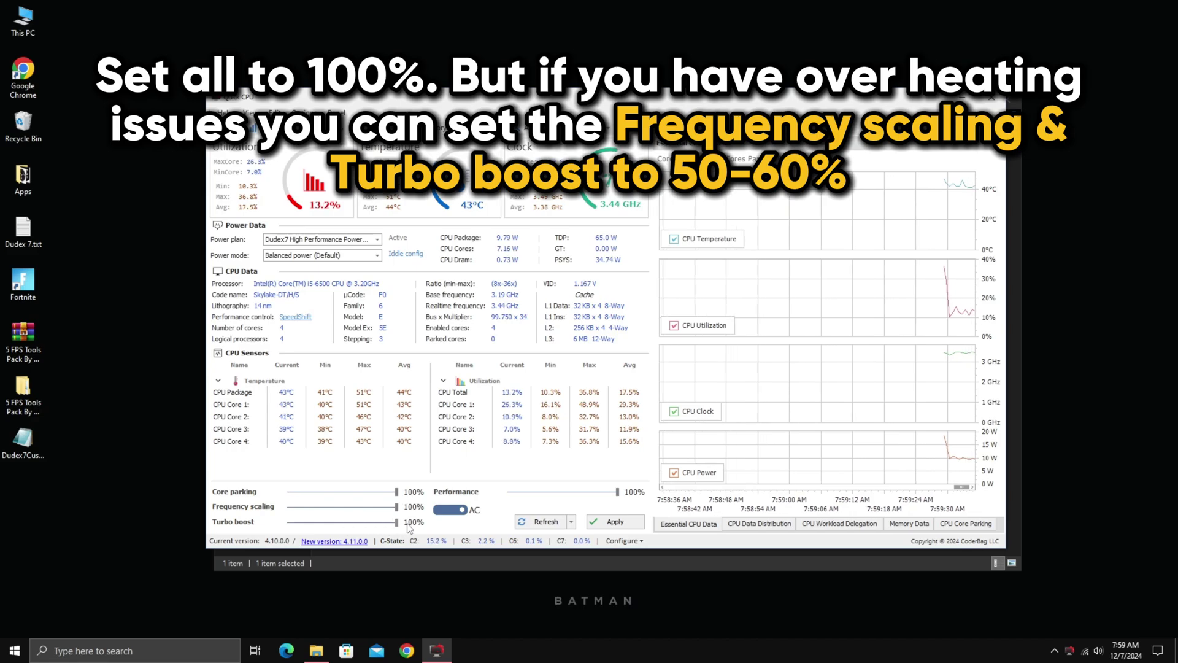
mouse_move(618, 492)
left_mouse_down()
mouse_move(571, 492)
mouse_move(618, 491)
left_mouse_up()
left_click(614, 522)
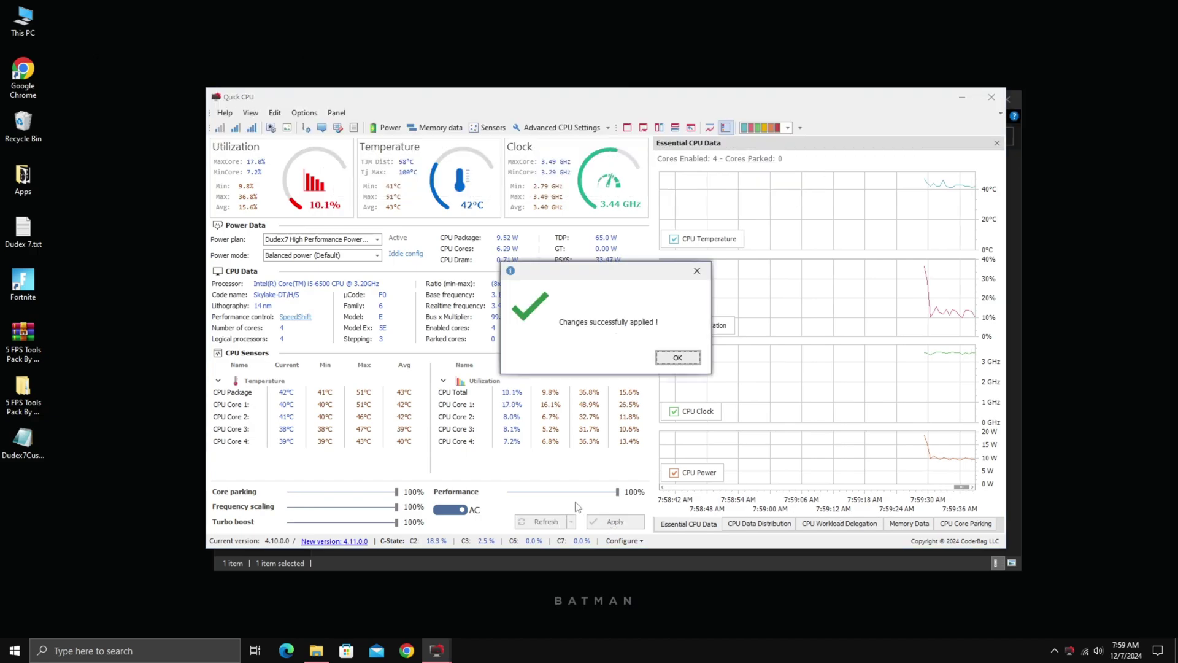
left_click(675, 357)
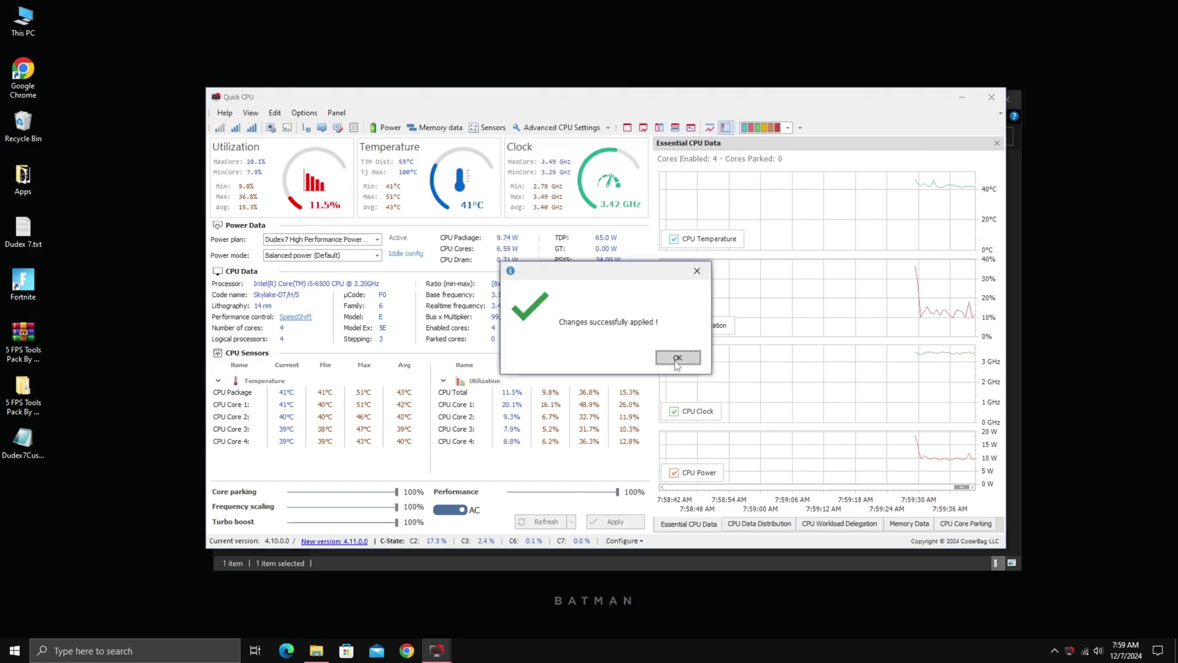
left_click(461, 509)
left_click(439, 508)
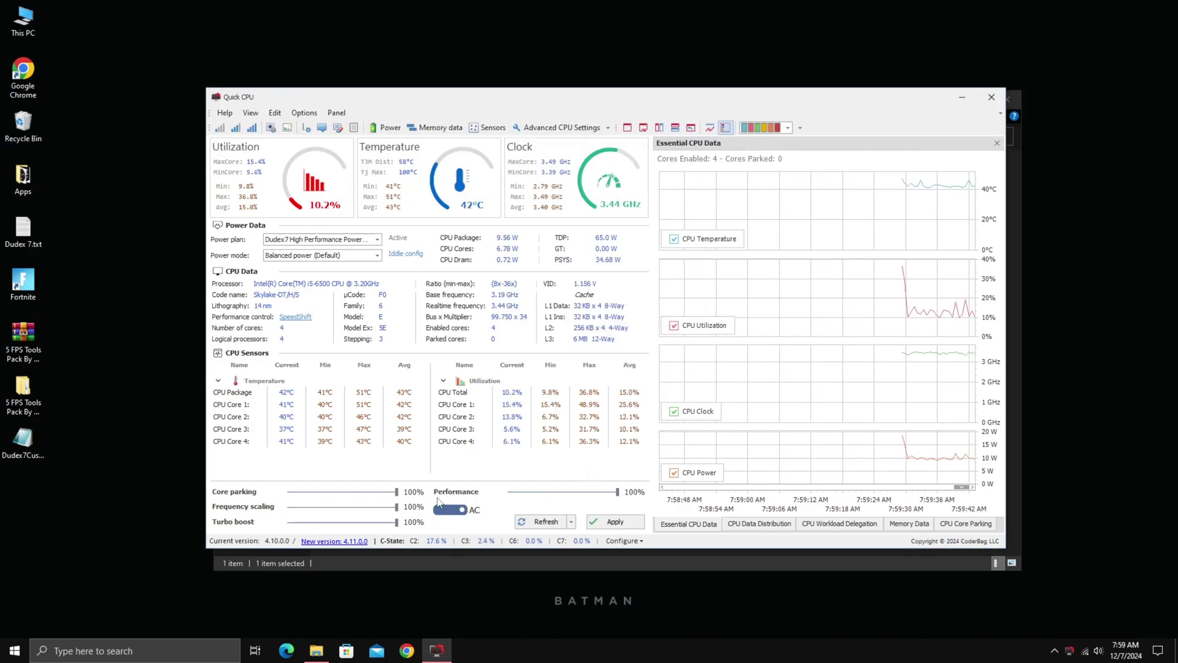
left_click(991, 97)
Go back to the tools pack's main folder and launch Optimizer-16.7.exe from its 5 Optimizer folder
left_click(227, 137)
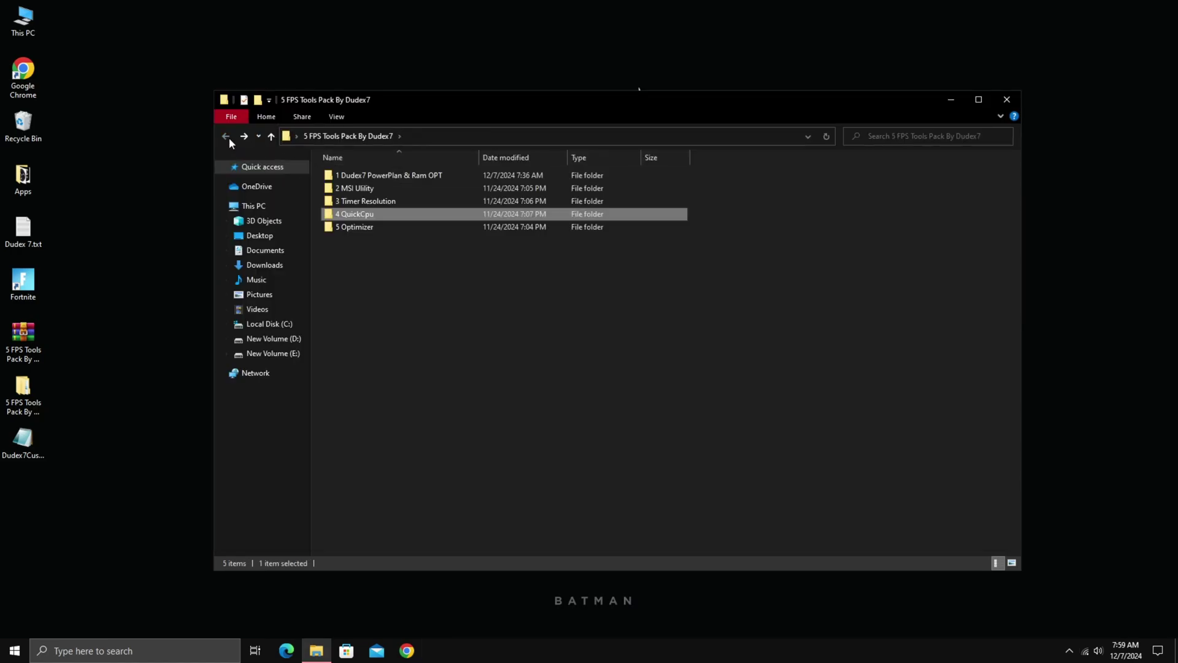
double_click(355, 224)
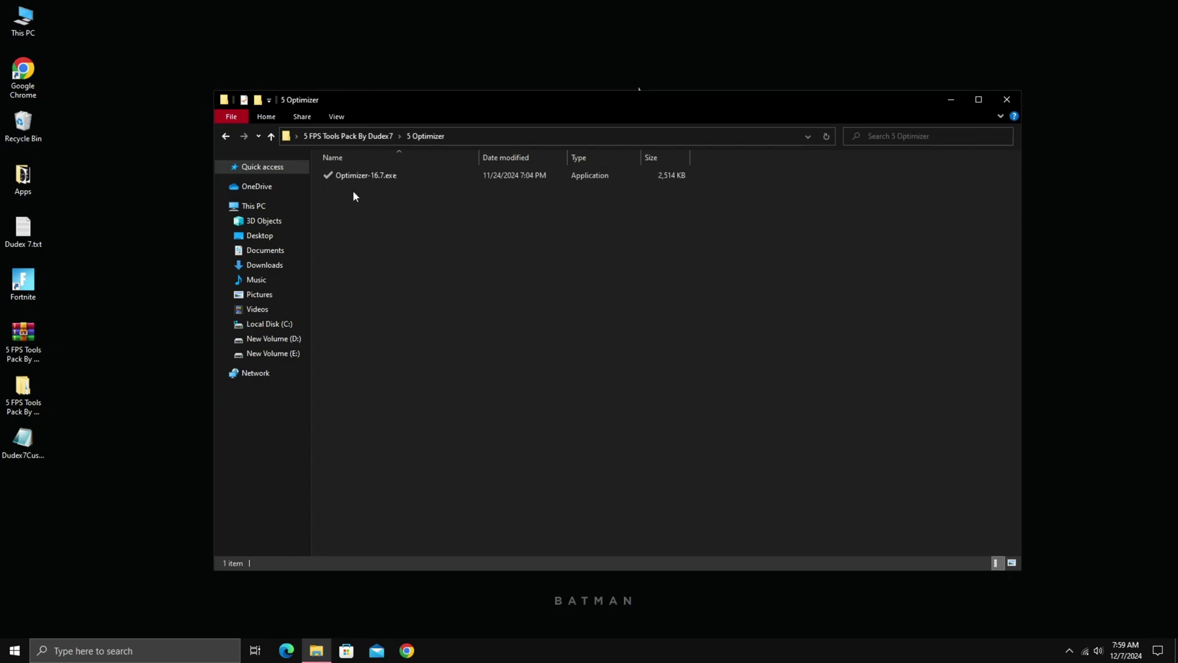
left_click(358, 178)
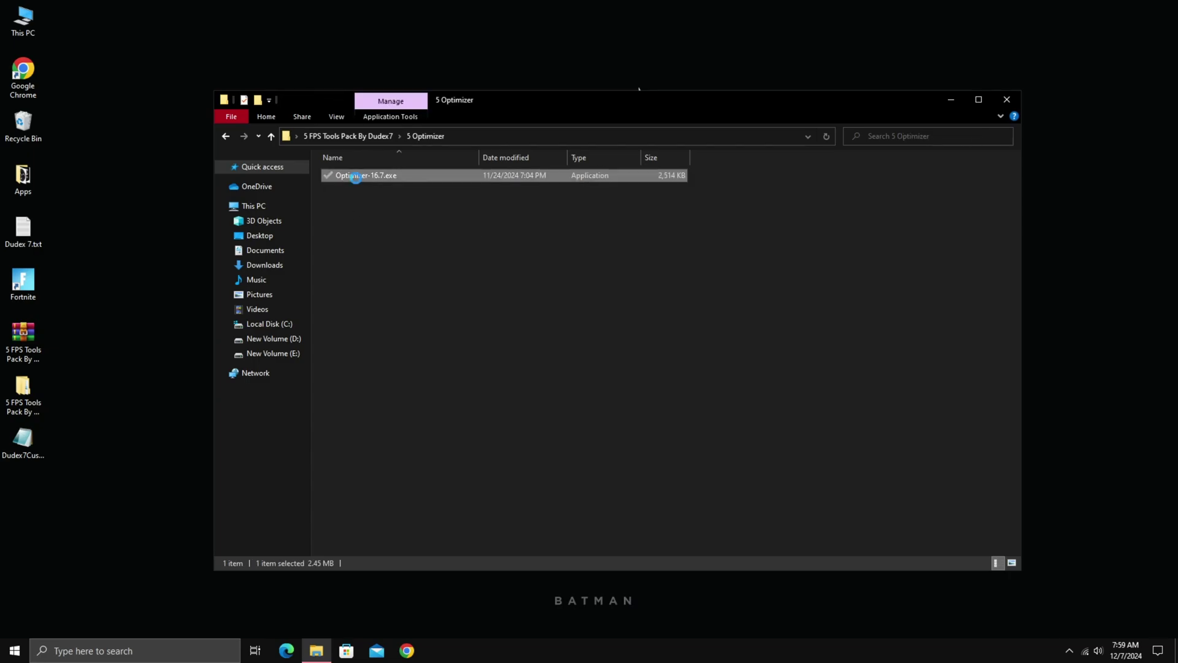
right_click(356, 177)
left_click(387, 201)
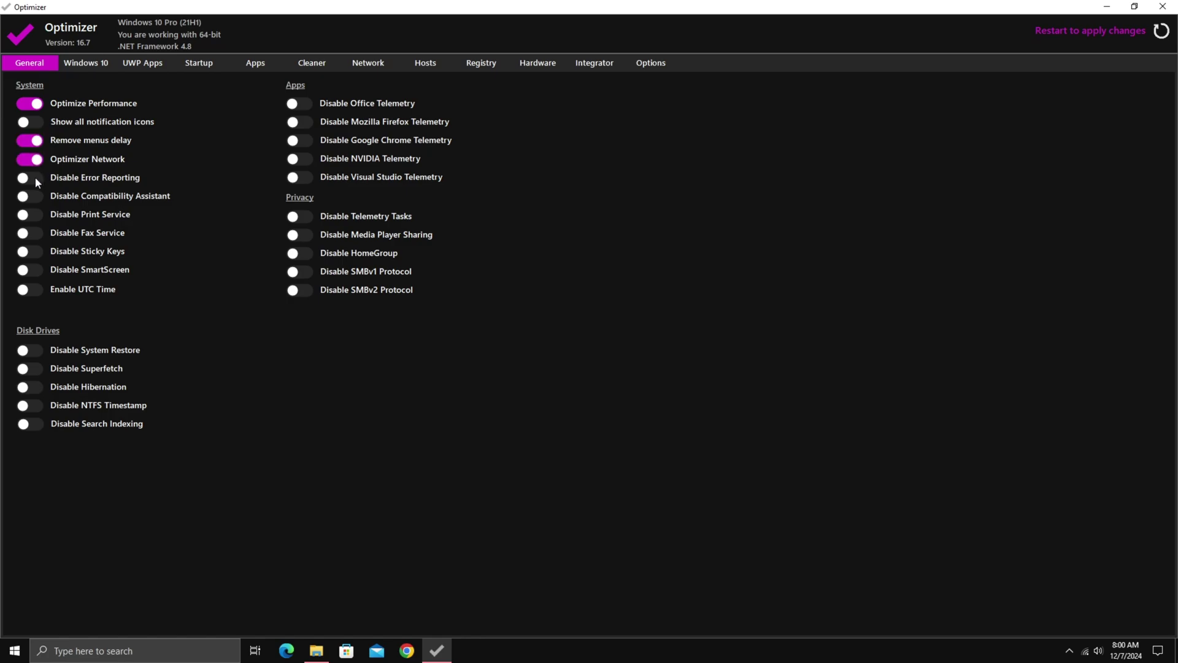
In the General options, disable Error Reporting, Print Service, Fax Service, Sticky Keys, and Superfetch, and enable UTC Time
left_click(34, 231)
left_click(29, 251)
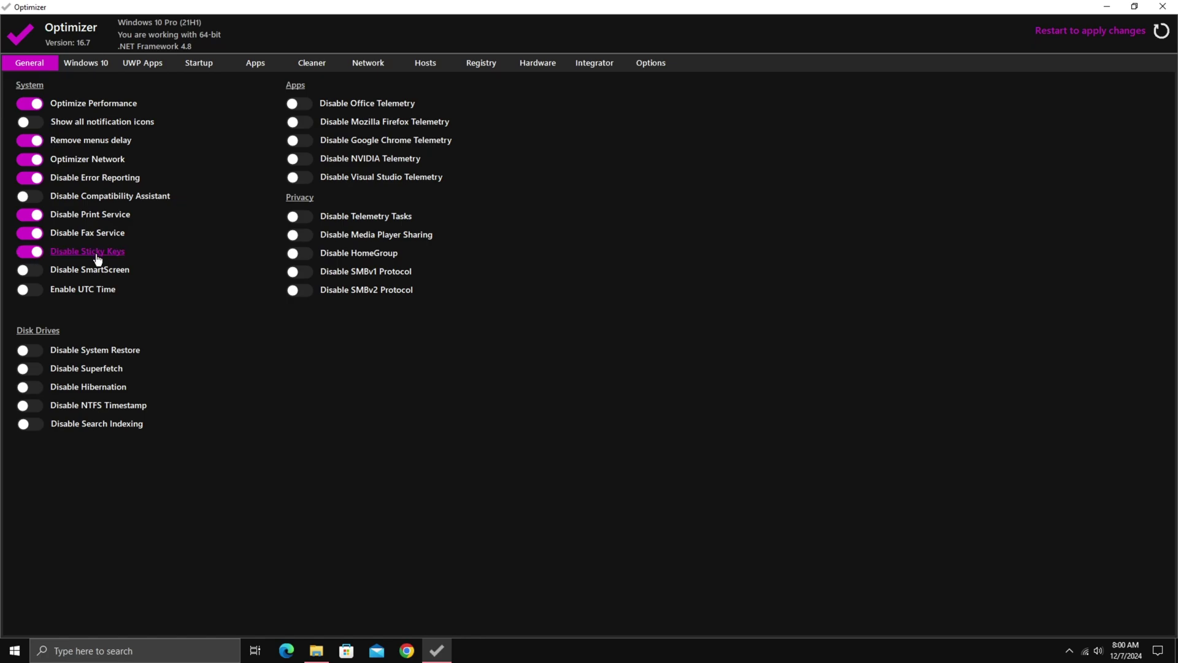
left_click(32, 288)
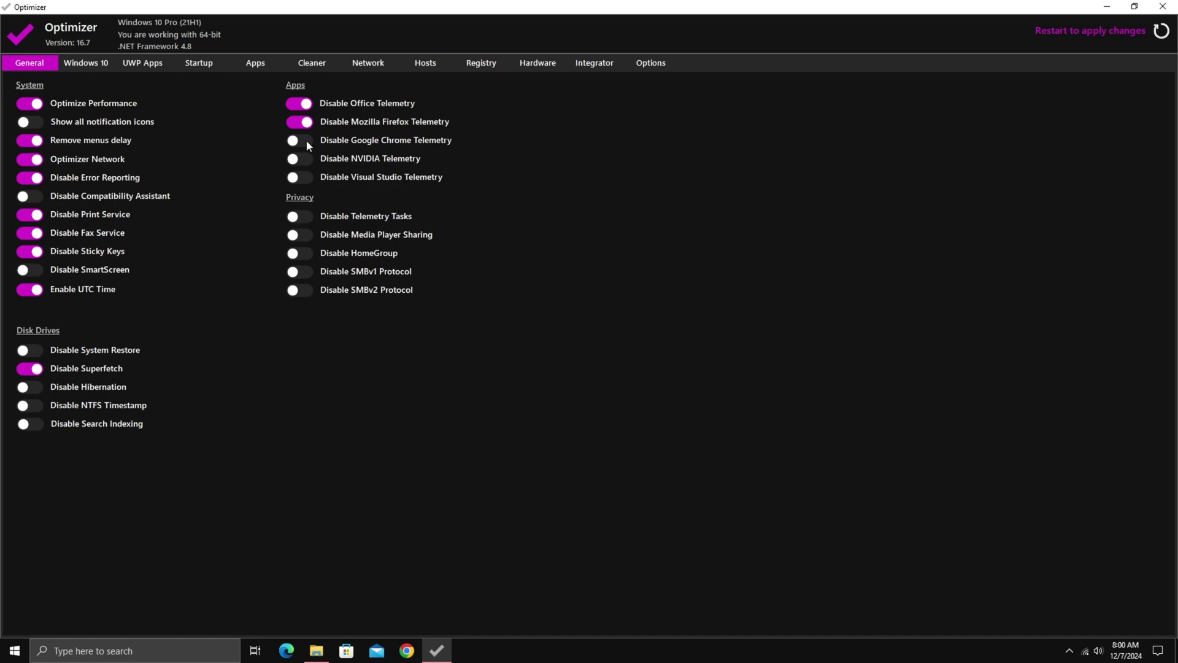
Disable Office, Mozilla Firefox, and Google Chrome telemetry along with the SMBv1 and SMBv2 protocols
left_click(304, 140)
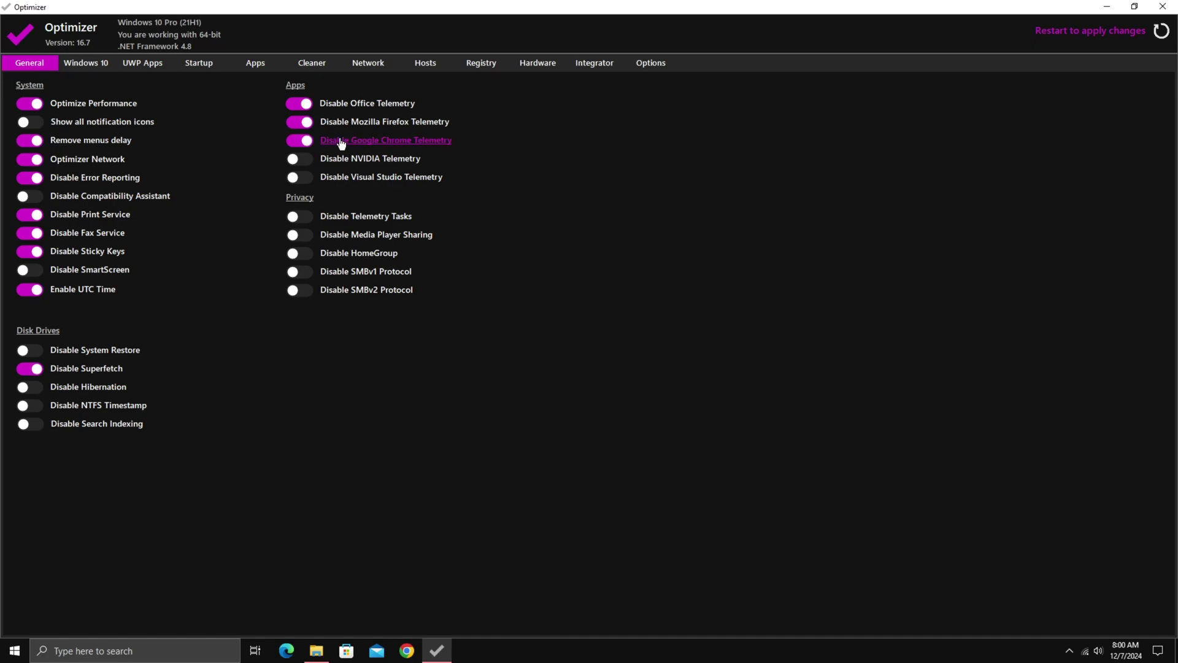
left_click(304, 272)
left_click(303, 290)
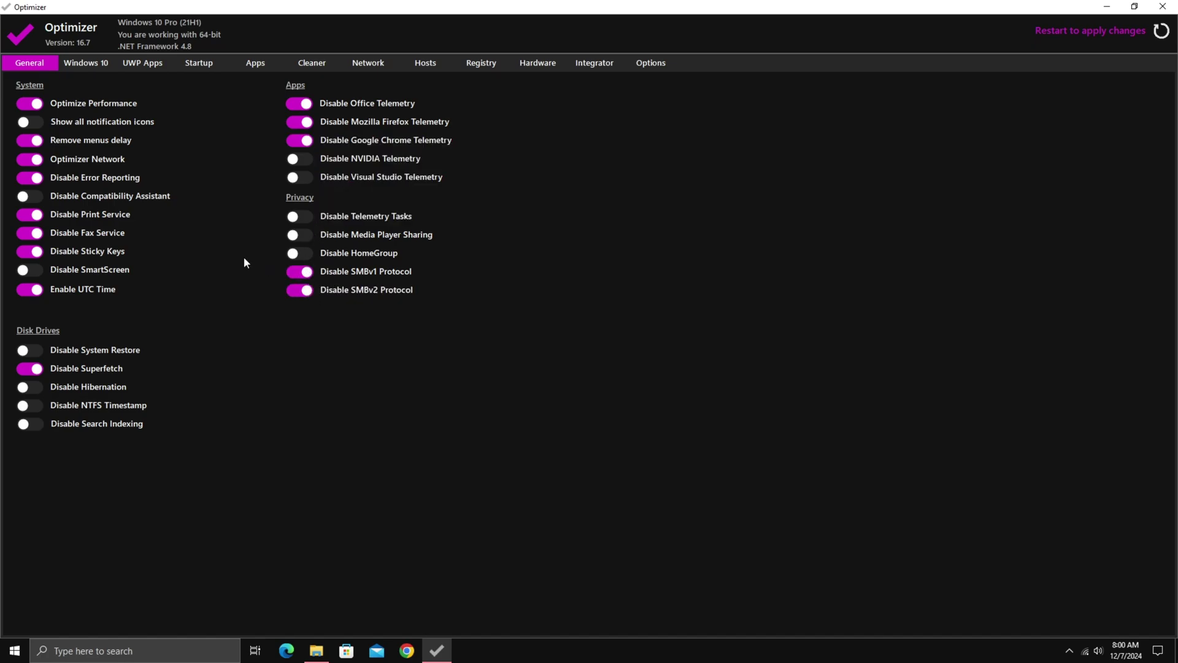
In the Windows 10 system options, disable My People and enable Long Paths
left_click(92, 64)
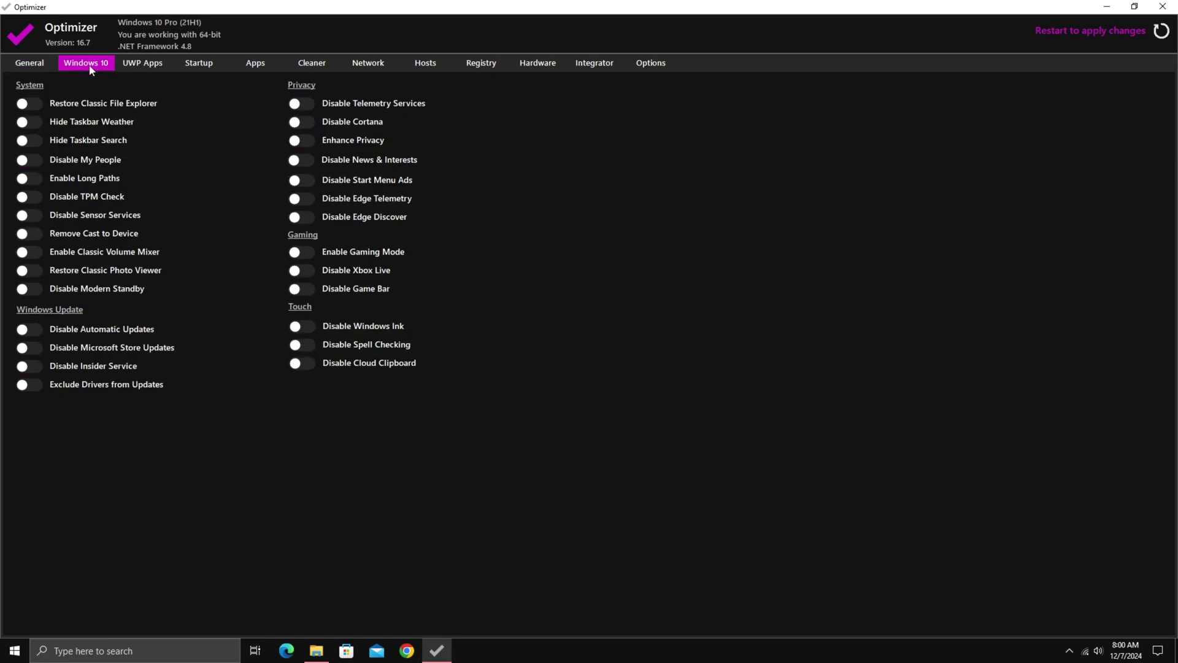
left_click(27, 160)
left_click(29, 179)
Disable Telemetry Services, Cortana, News & Interests, Start Menu Ads, Edge Telemetry, and Game Bar, and turn on Enhance Privacy
left_click(303, 123)
left_click(305, 140)
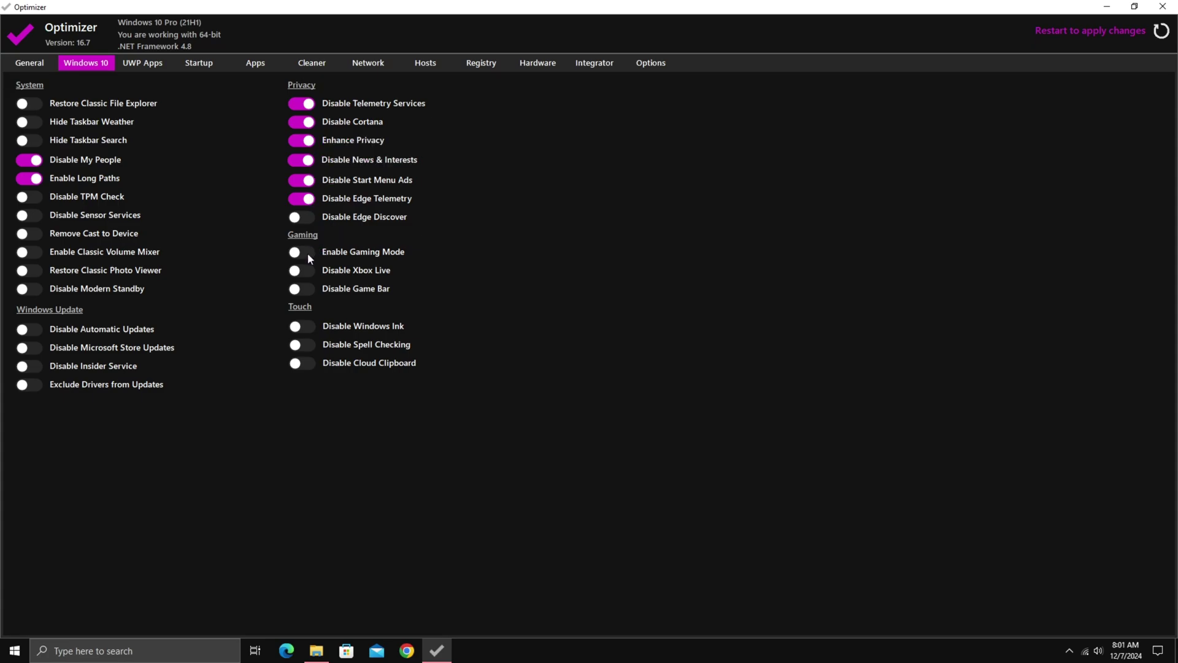
left_click(309, 288)
Select Microsoft.SkypeApp in the list of uninstallable UWP apps, and open the list of startup items
left_click(143, 63)
scroll(123, 172, "down", 2)
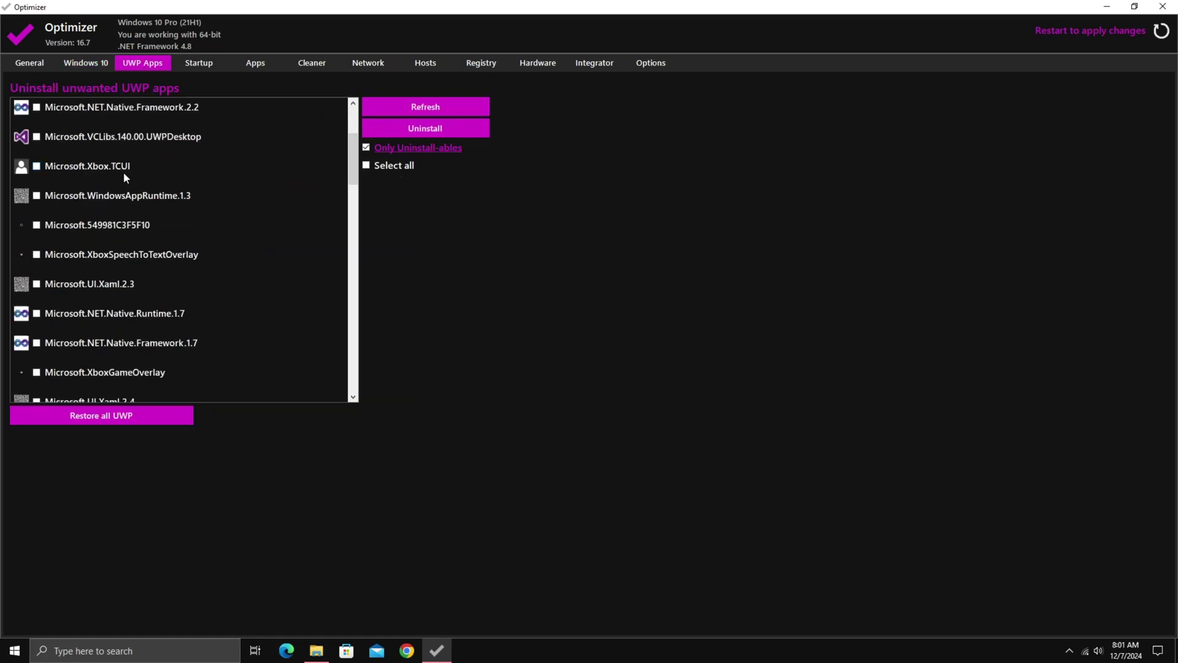
scroll(124, 172, "down", 10)
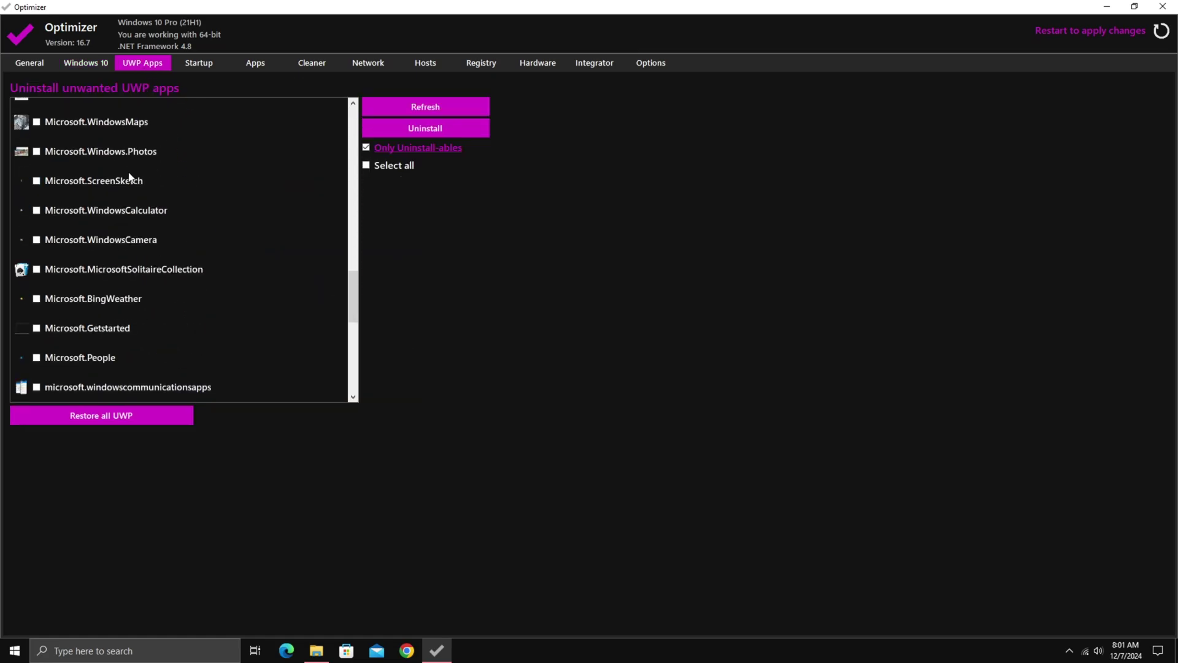
scroll(128, 173, "down", 5)
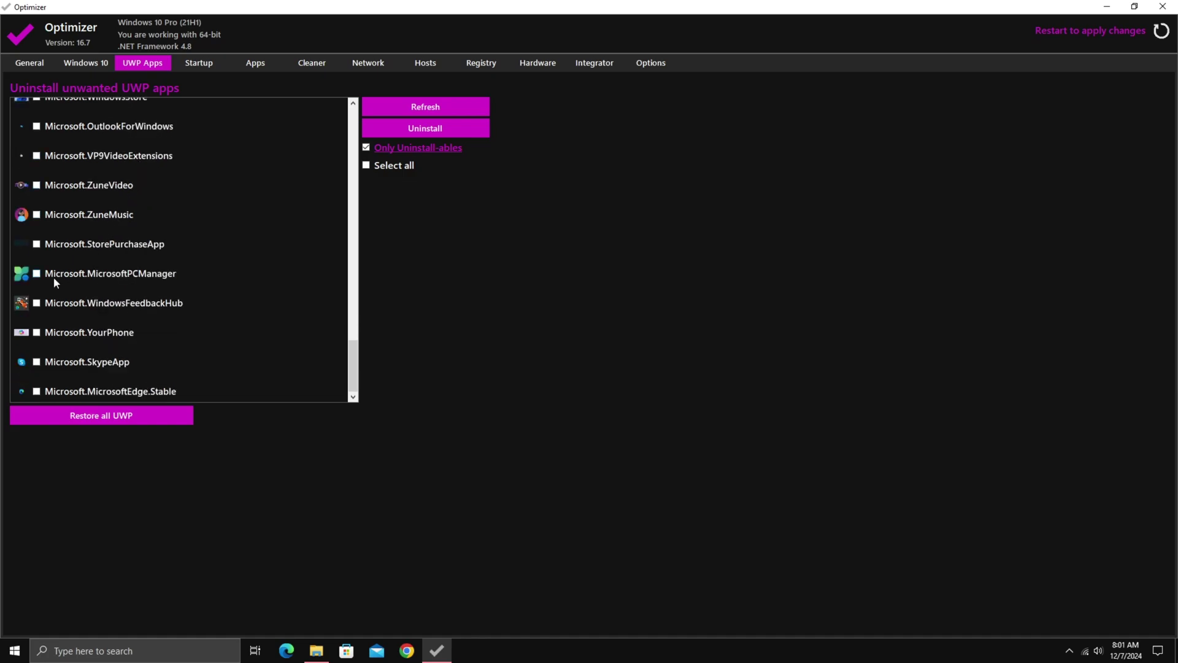
left_click(38, 363)
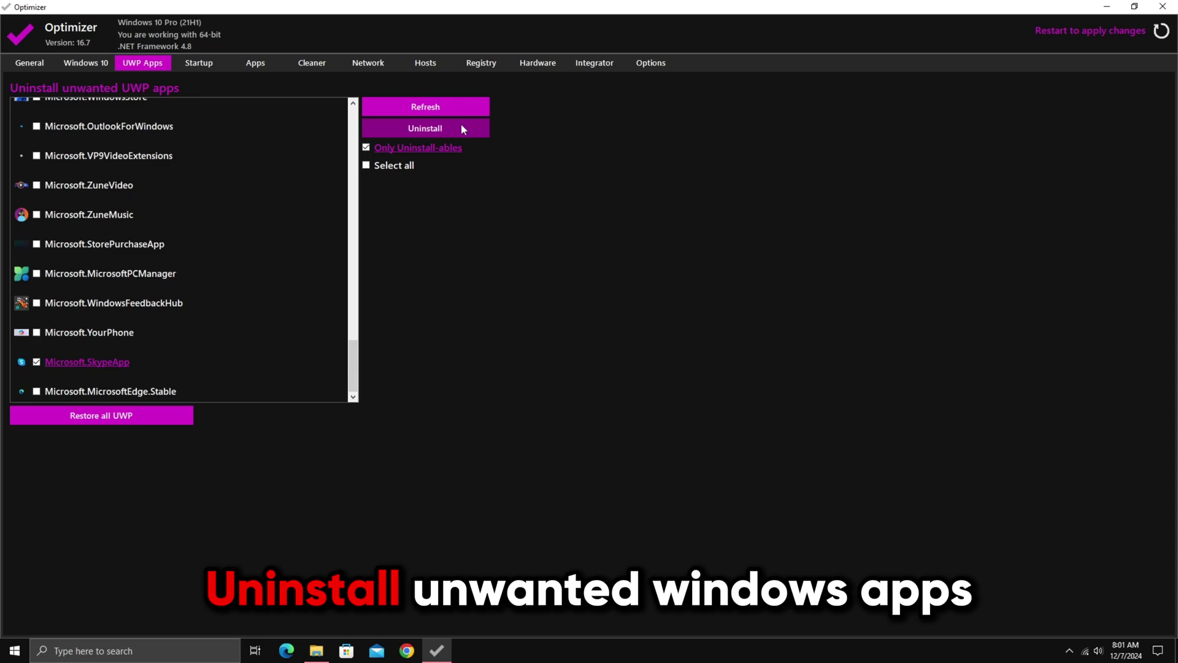
left_click(207, 64)
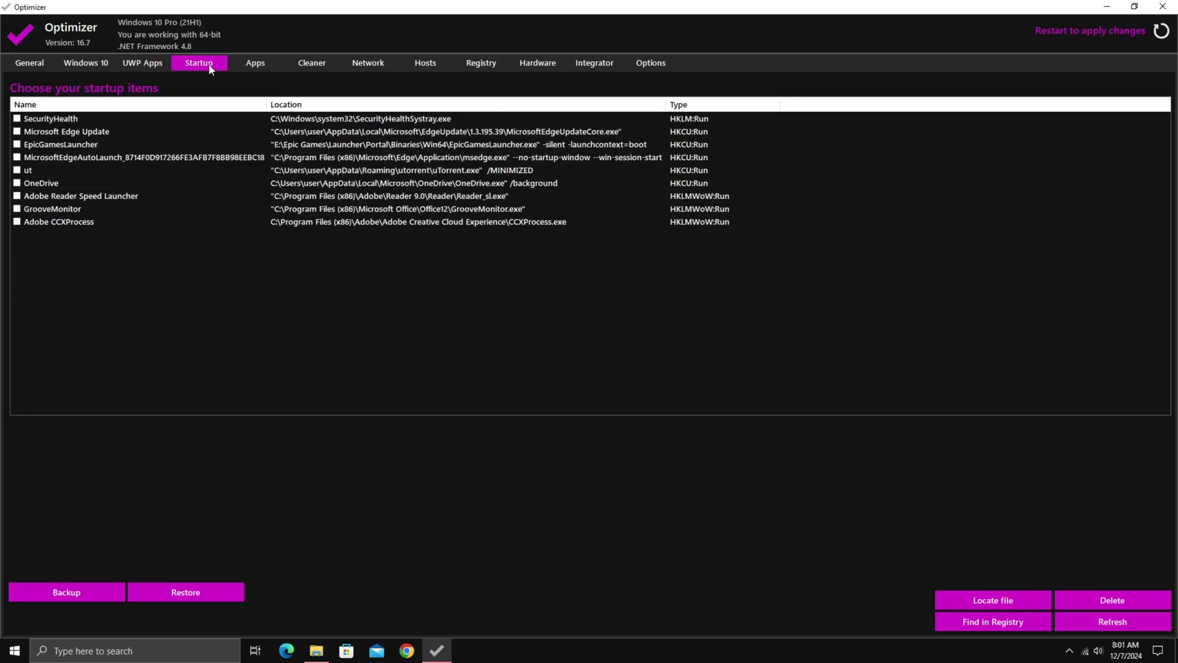
key("super")
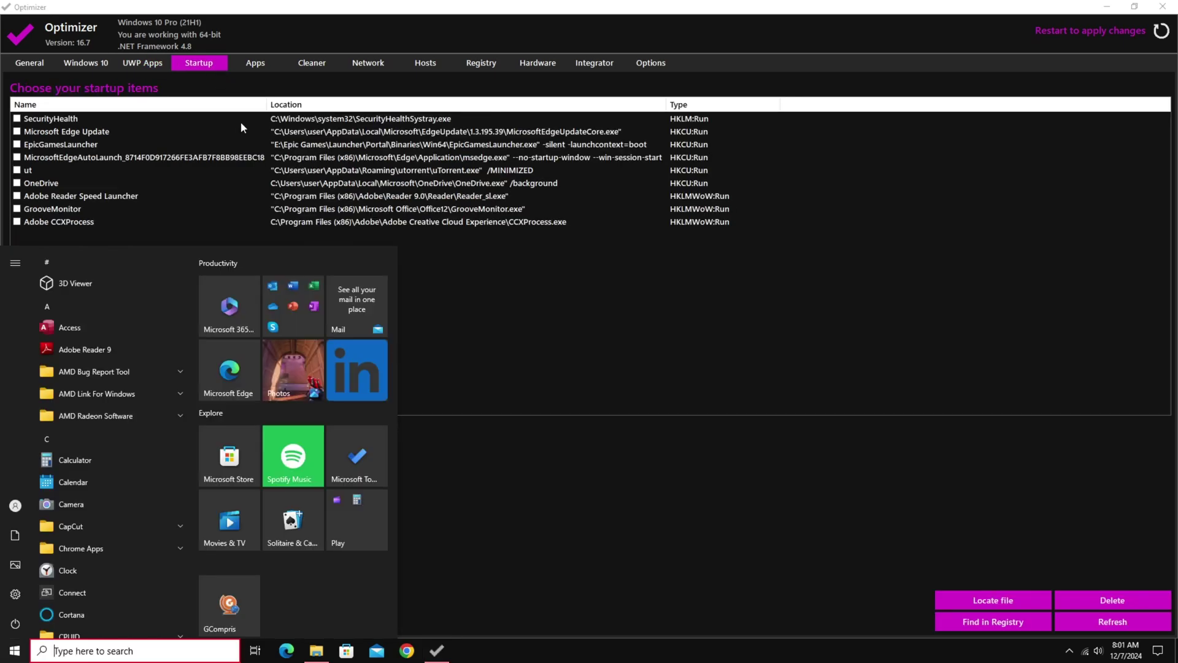
type("startup")
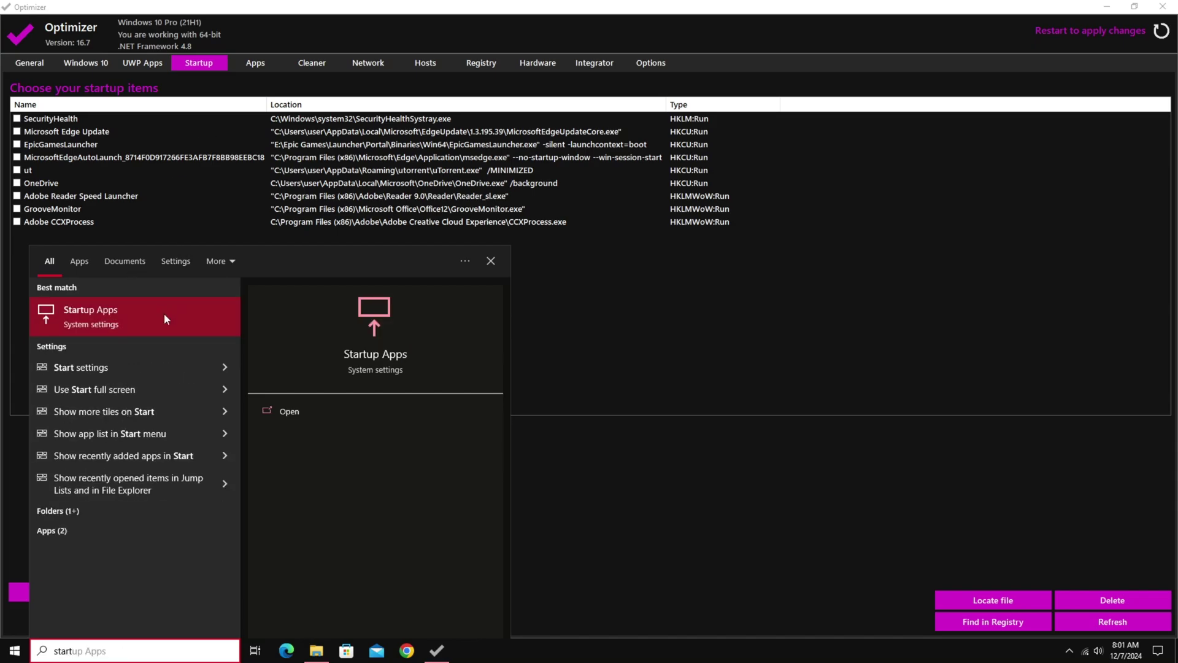
key("BackSpace")
key("BackSpace")
key("BackSpace")
key("BackSpace")
key("BackSpace")
key("Escape")
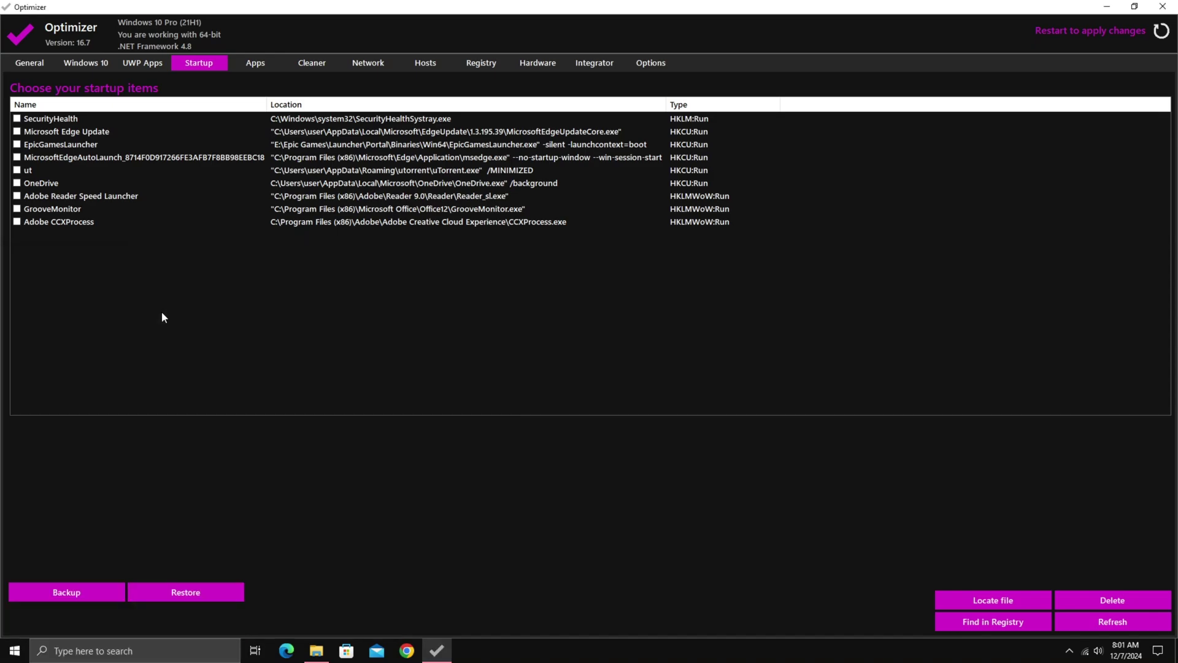
In the Windows Startup Apps settings, turn off Microsoft Edge, OneDrive, Skype, and µTorrent
key("super")
type("startup")
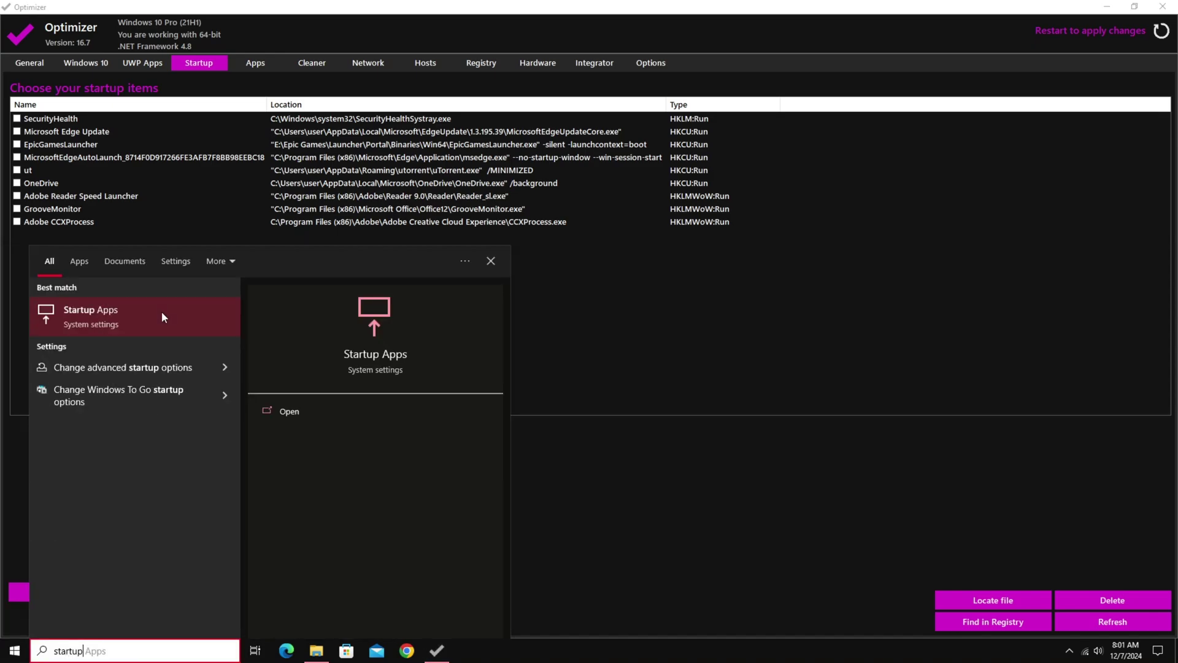
left_click(162, 315)
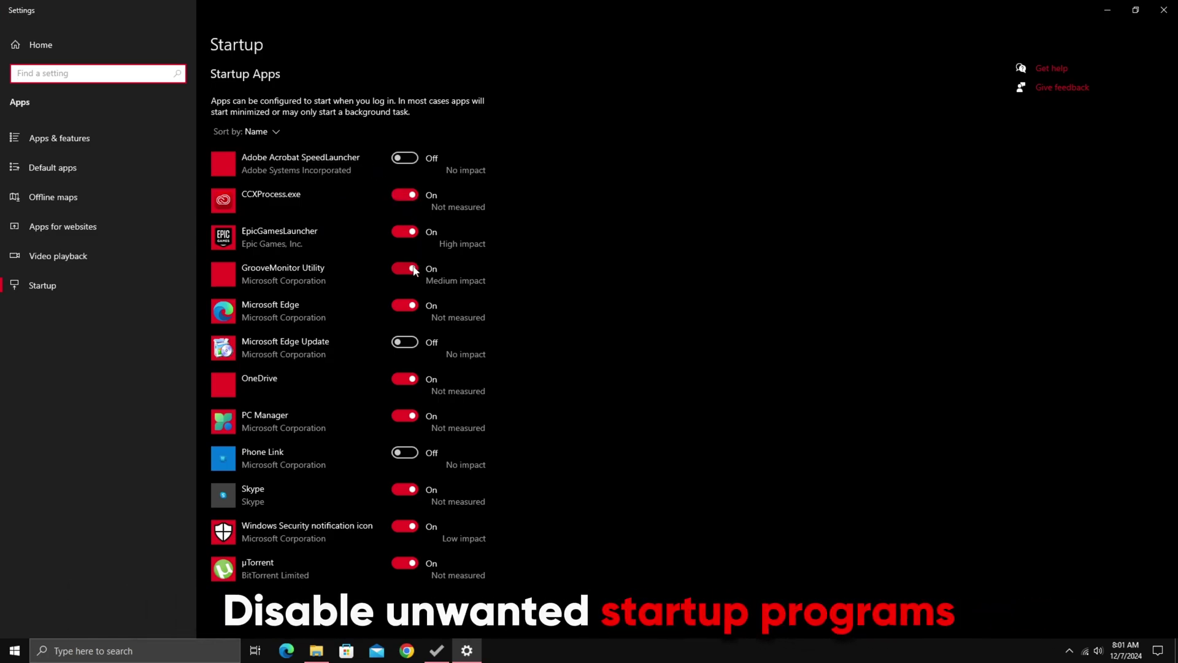
left_click(408, 306)
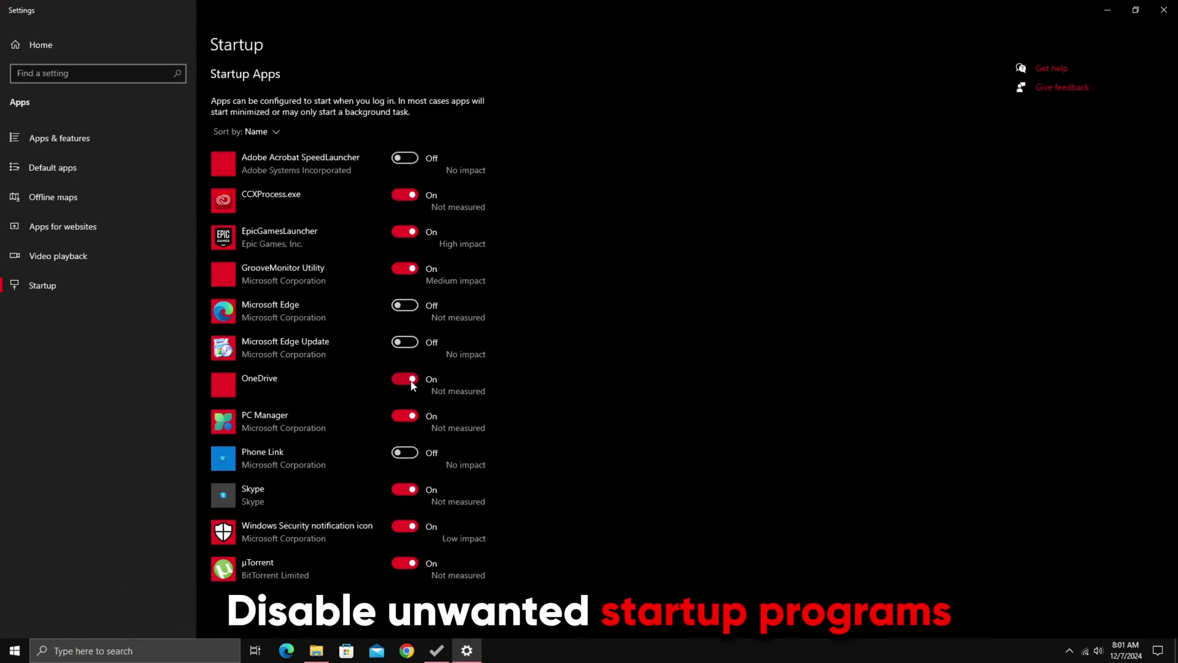
left_click(411, 380)
left_click(412, 493)
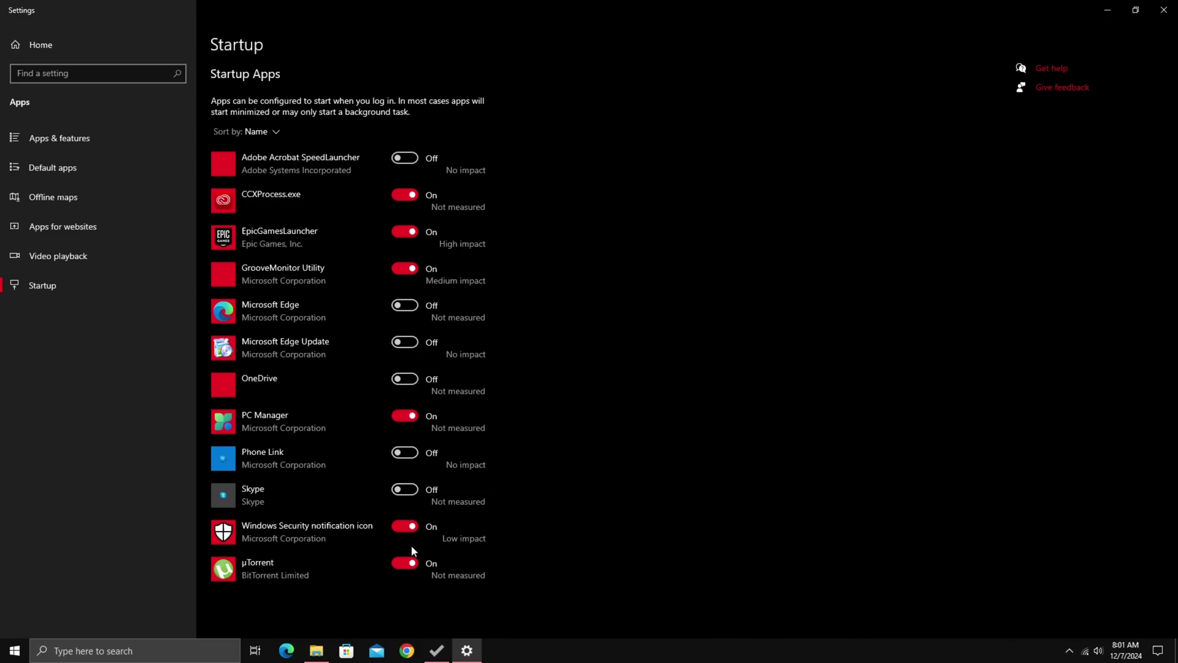
left_click(415, 564)
left_click(1164, 9)
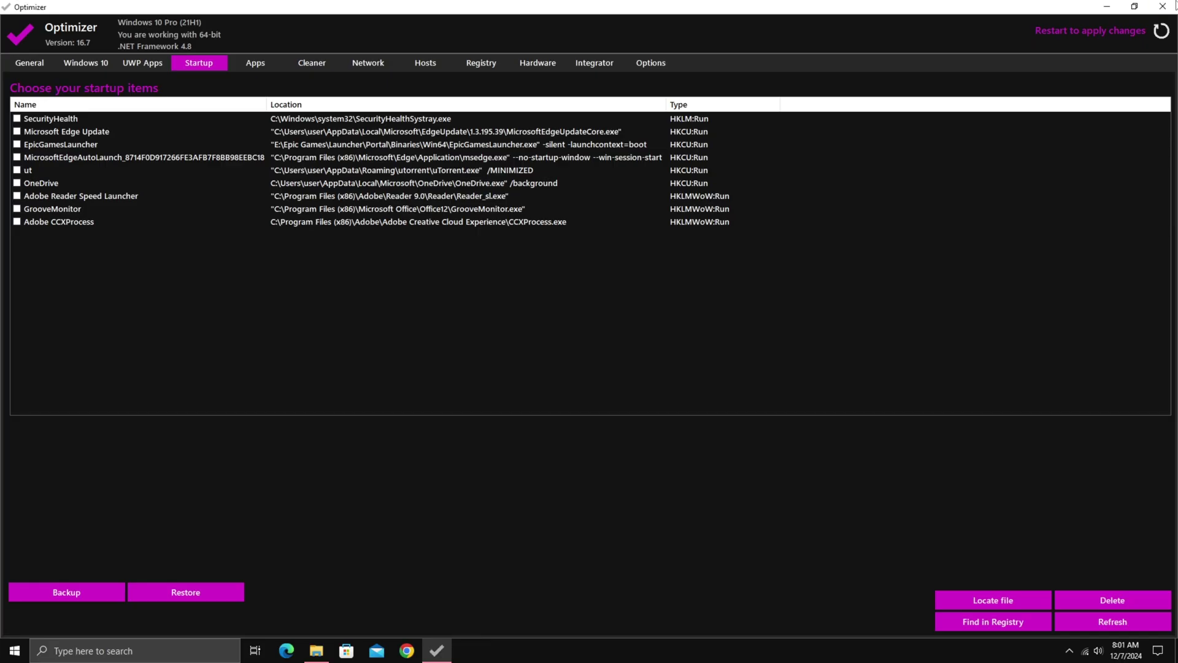
Select Temporary files, BSOD minidumps, Error reports, and Empty Recycle Bin for cleaning in Optimizer's Windows cleaner options
left_click(265, 68)
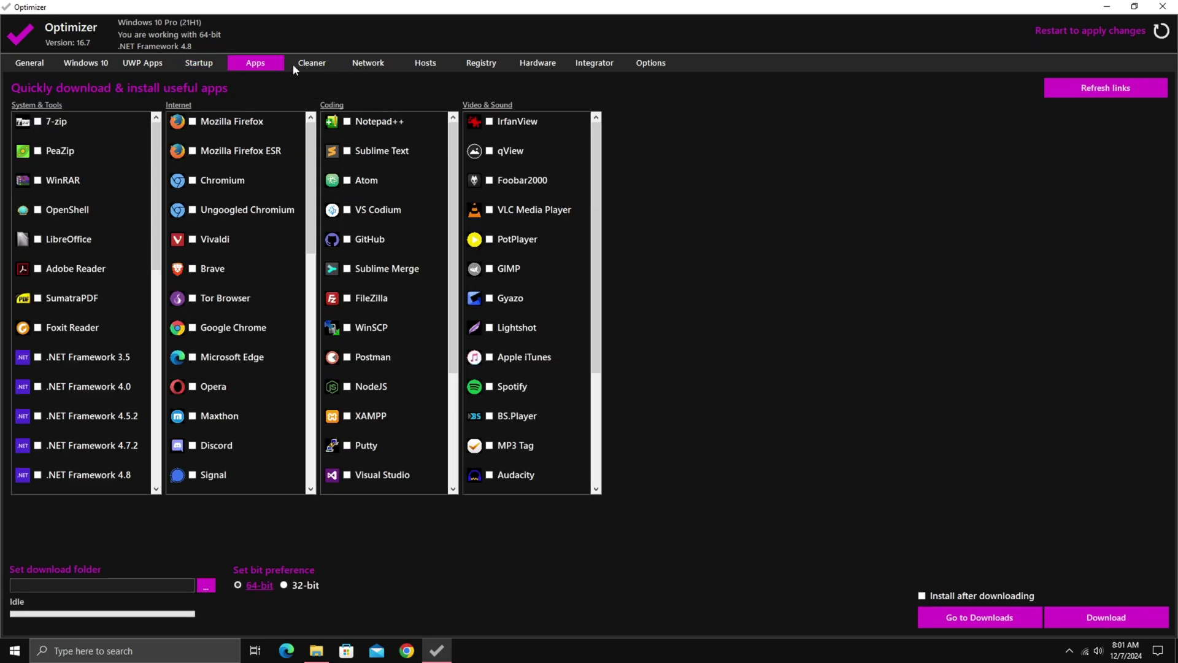
left_click(311, 64)
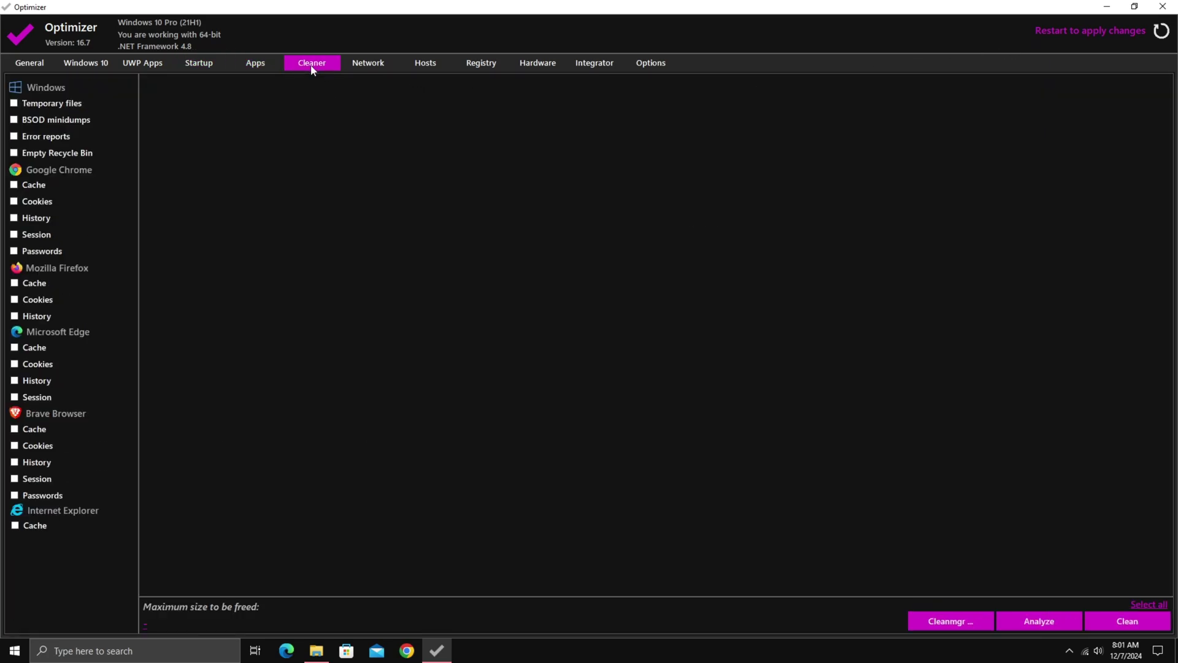
left_click(14, 103)
left_click(13, 120)
left_click(14, 137)
left_click(14, 153)
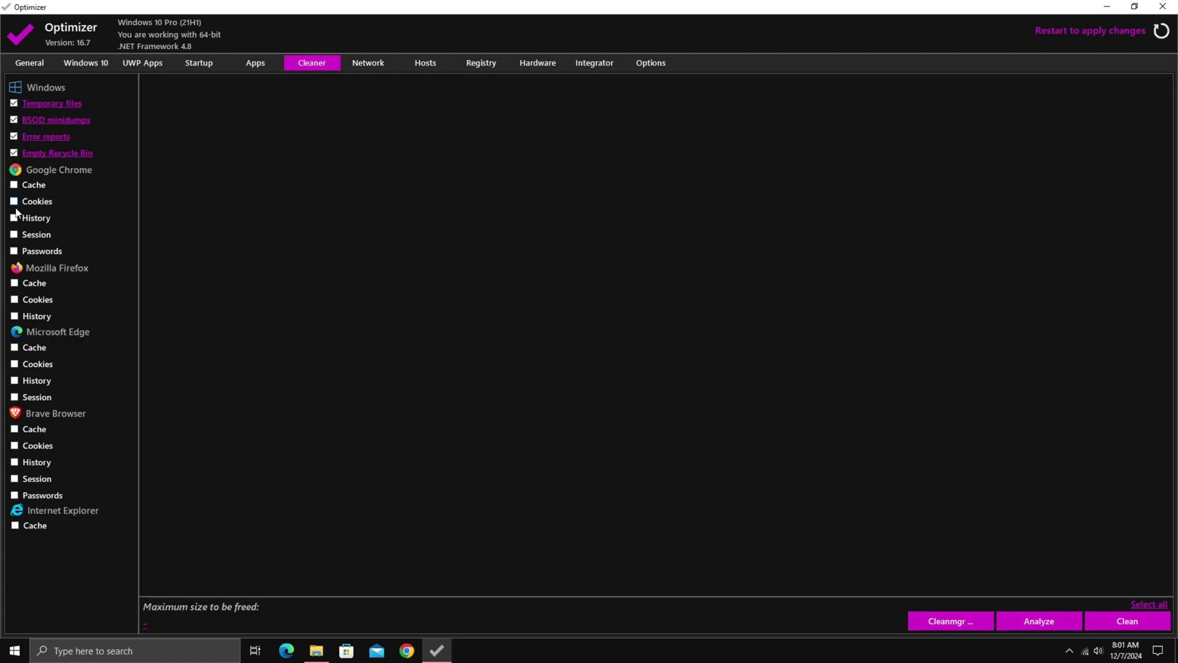
Add the Chrome, Firefox, Edge, Brave, and Internet Explorer caches to the cleanup selection, then analyze and clean the files found
left_click(13, 185)
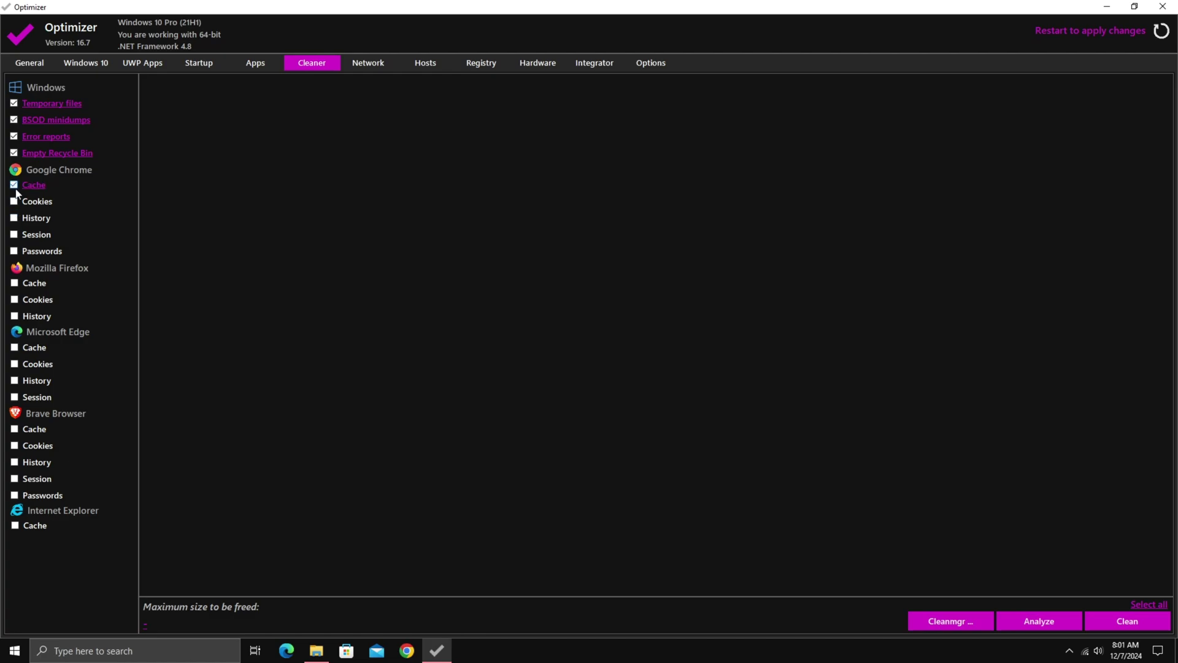
left_click(22, 284)
left_click(30, 348)
left_click(34, 429)
left_click(20, 527)
left_click(1023, 623)
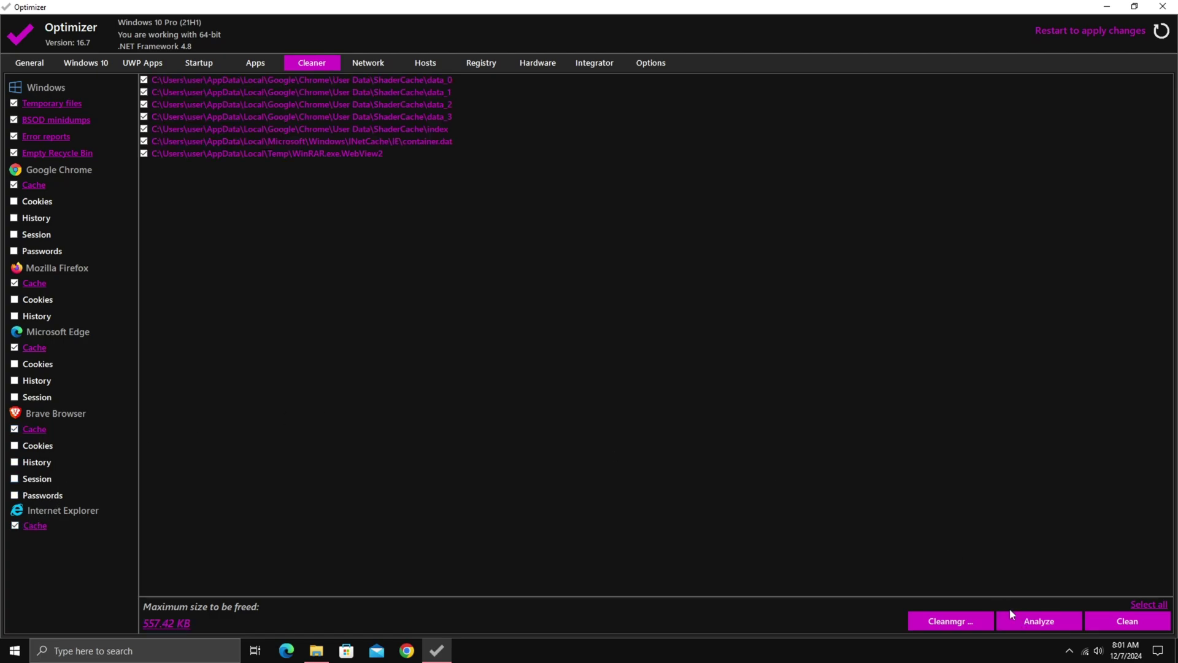
left_click(1142, 620)
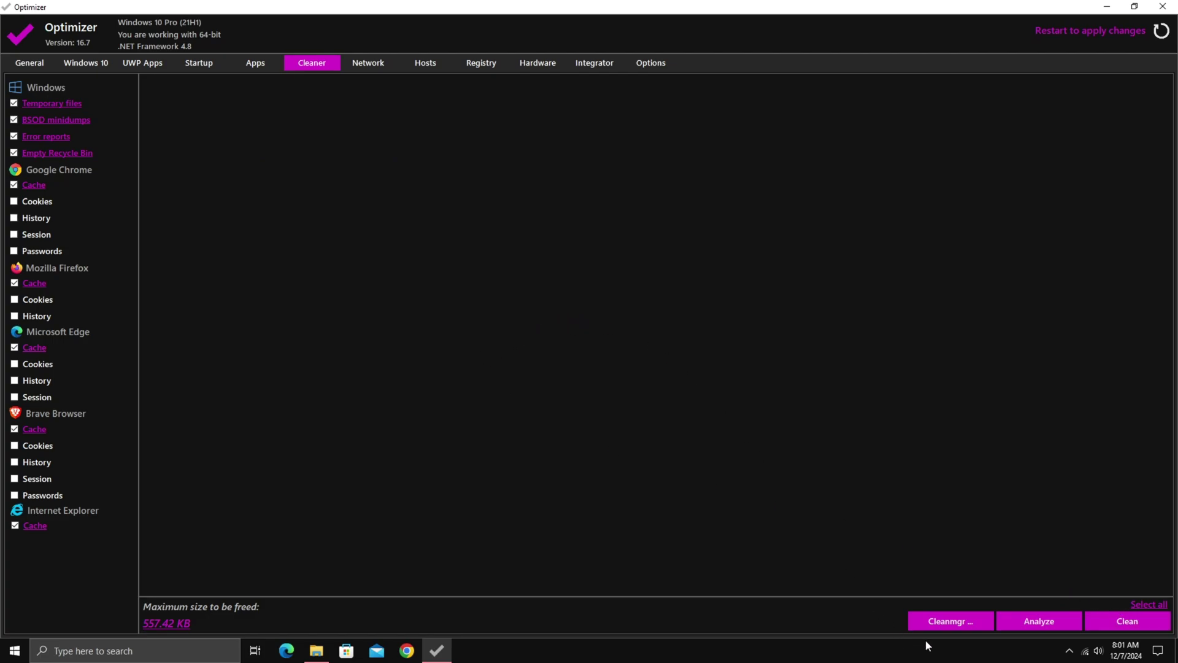
Run Disk Cleanup on drive C:, permanently deleting every listed file category except Microsoft Defender Antivirus and Downloaded Program Files
left_click(937, 622)
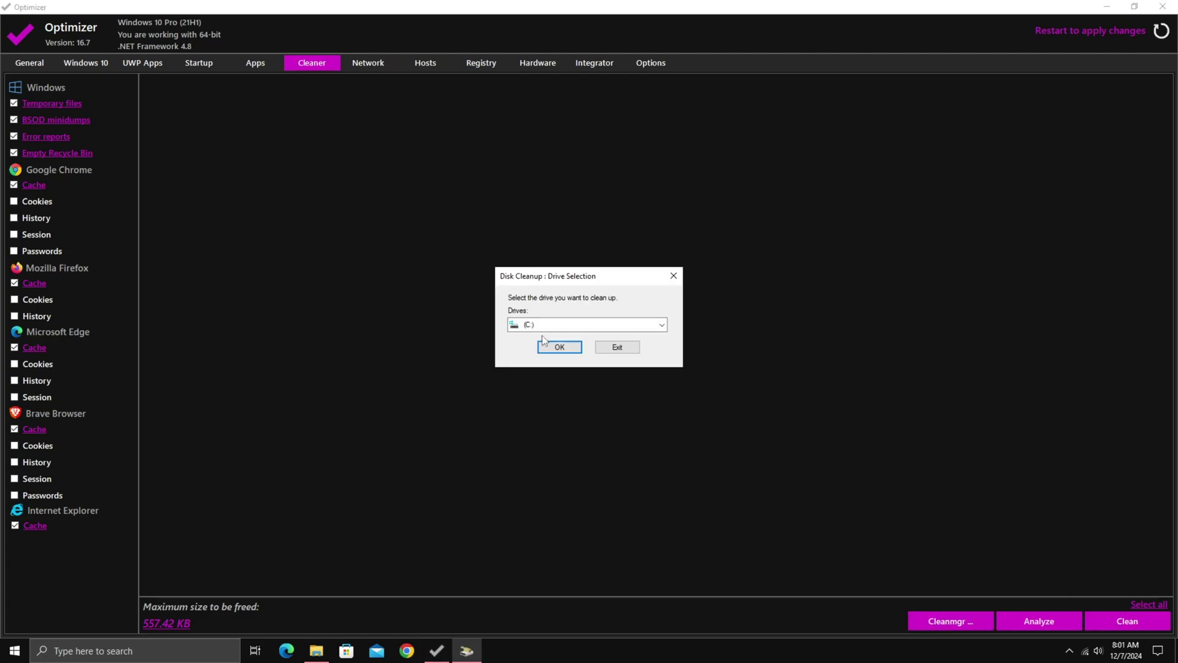
left_click(551, 348)
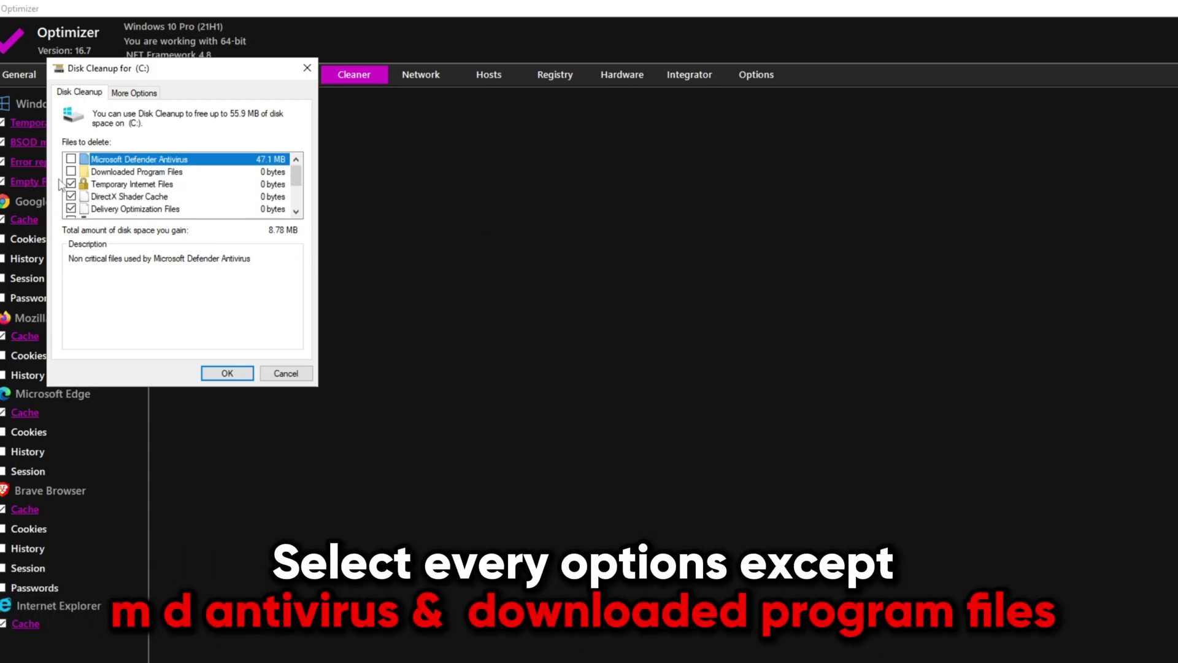
left_click(70, 196)
scroll(73, 207, "down", 2)
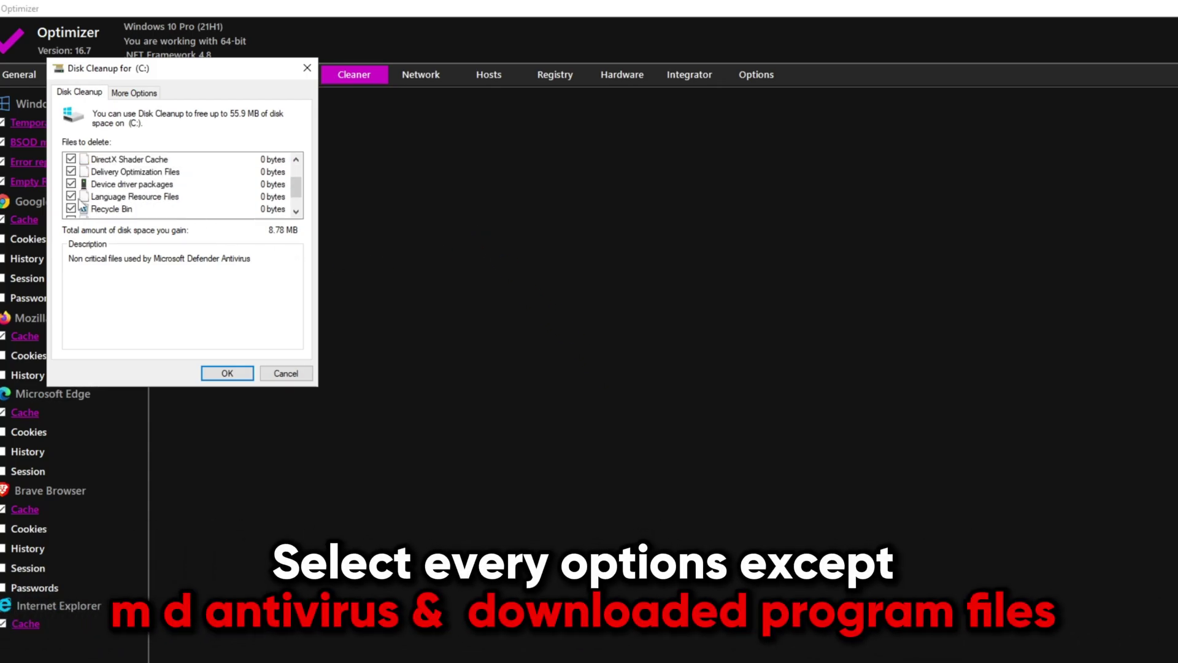
scroll(72, 196, "up", 3)
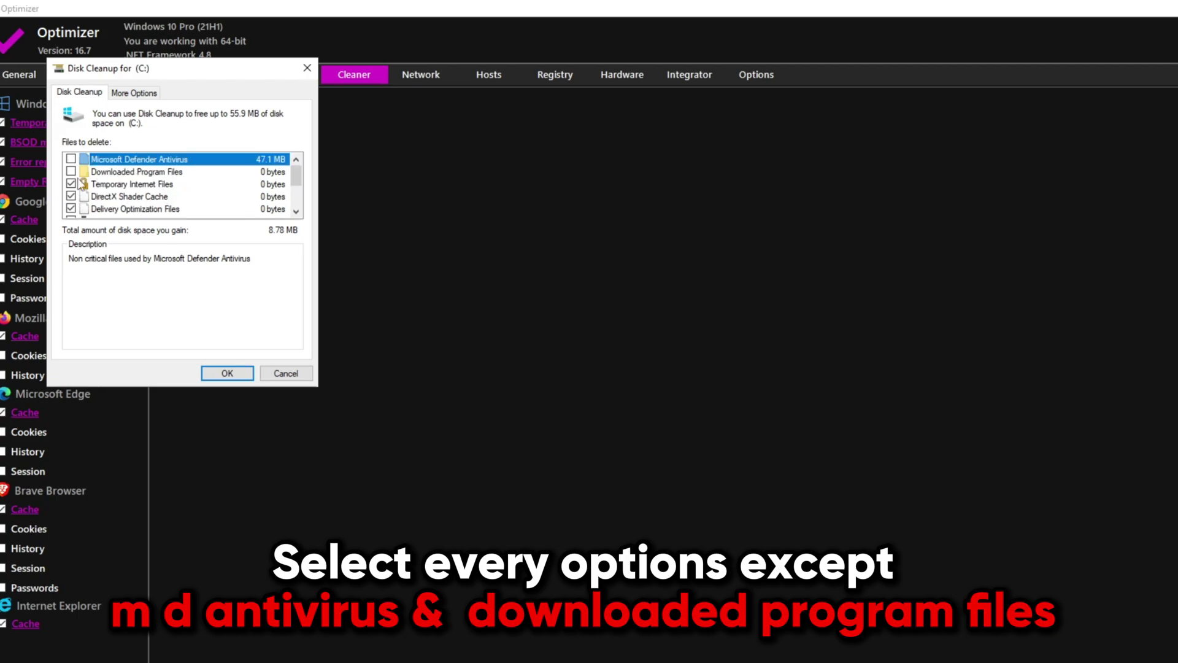
scroll(72, 209, "down", 1)
scroll(72, 212, "down", 1)
left_click(227, 373)
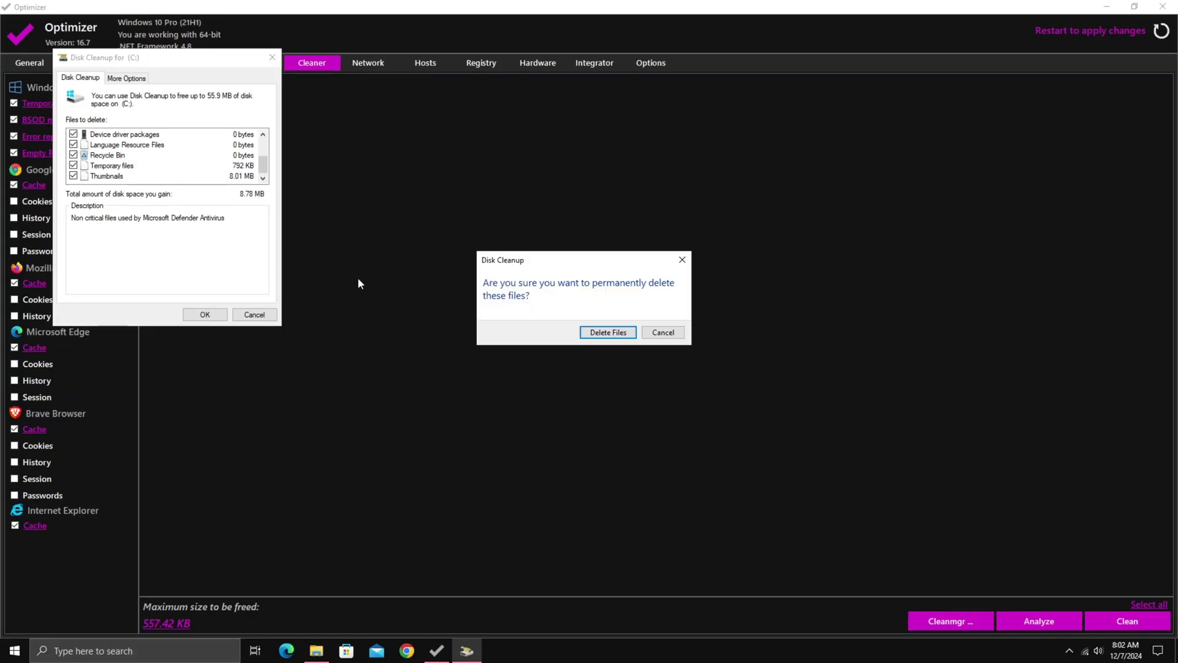
left_click(606, 330)
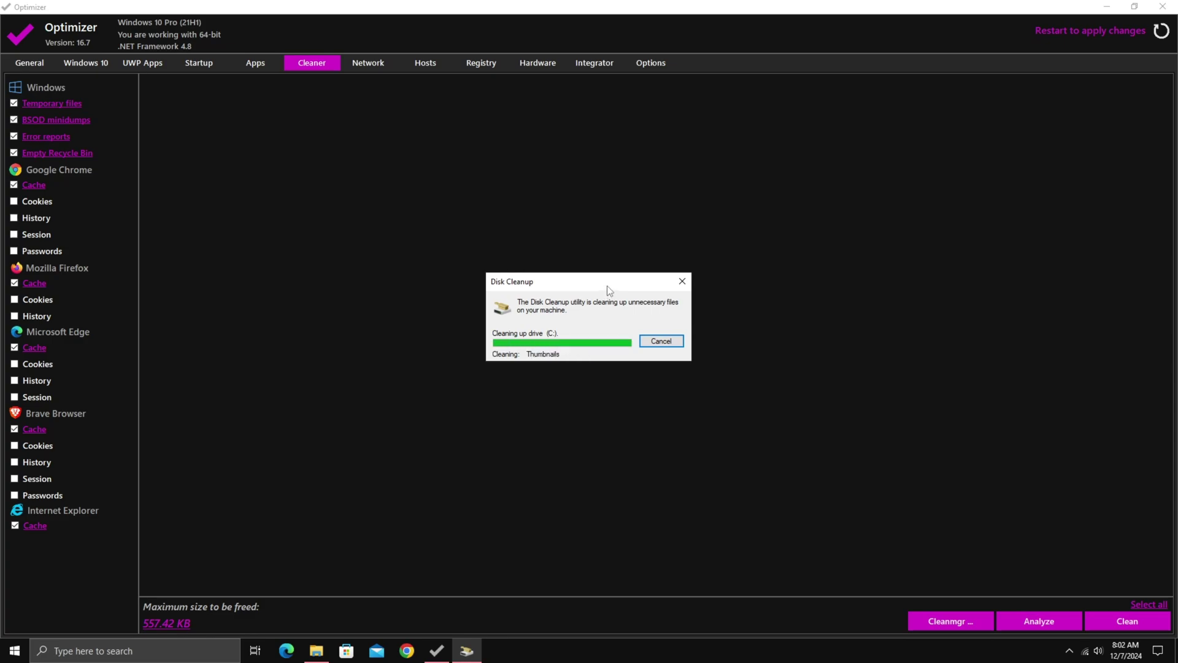
Flush the Windows DNS cache from Optimizer's network settings
left_click(374, 64)
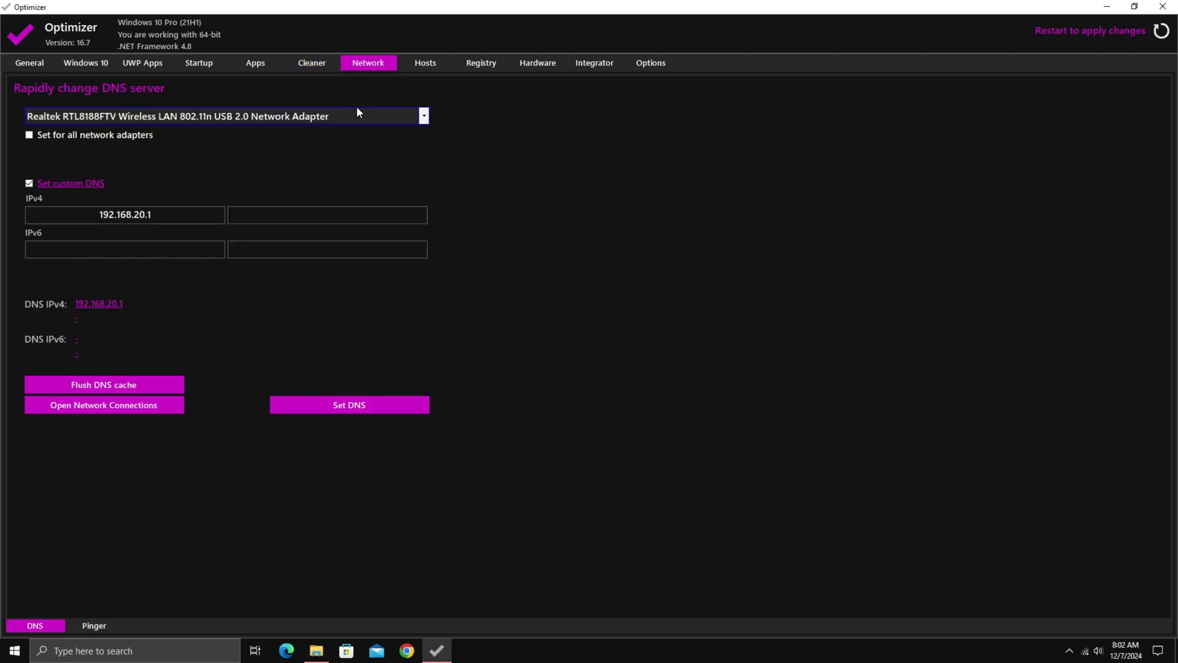
left_click(161, 382)
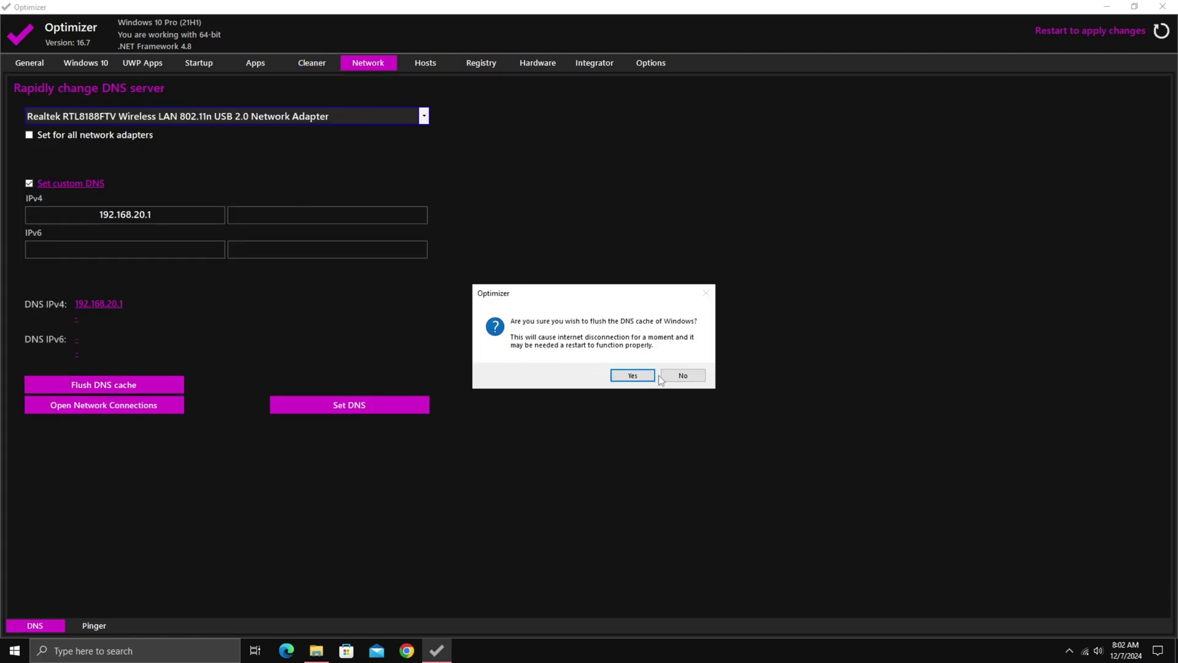
left_click(633, 376)
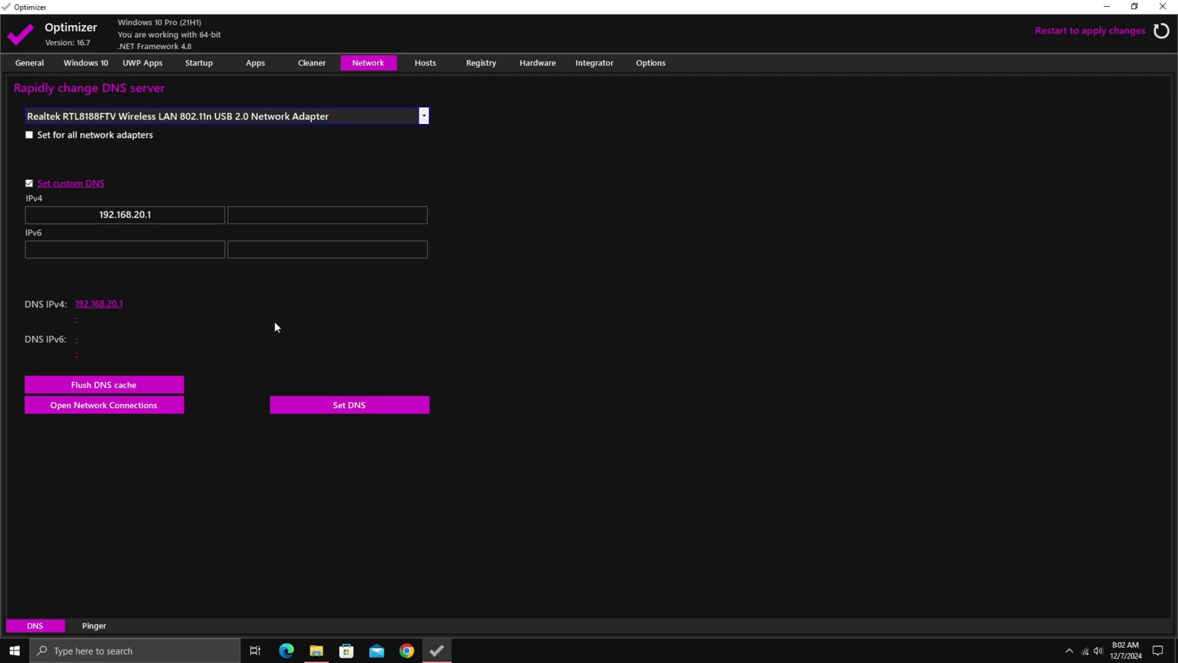
Fix all the common registry issues with an Explorer restart included, and request the PC restart to apply changes
left_click(473, 66)
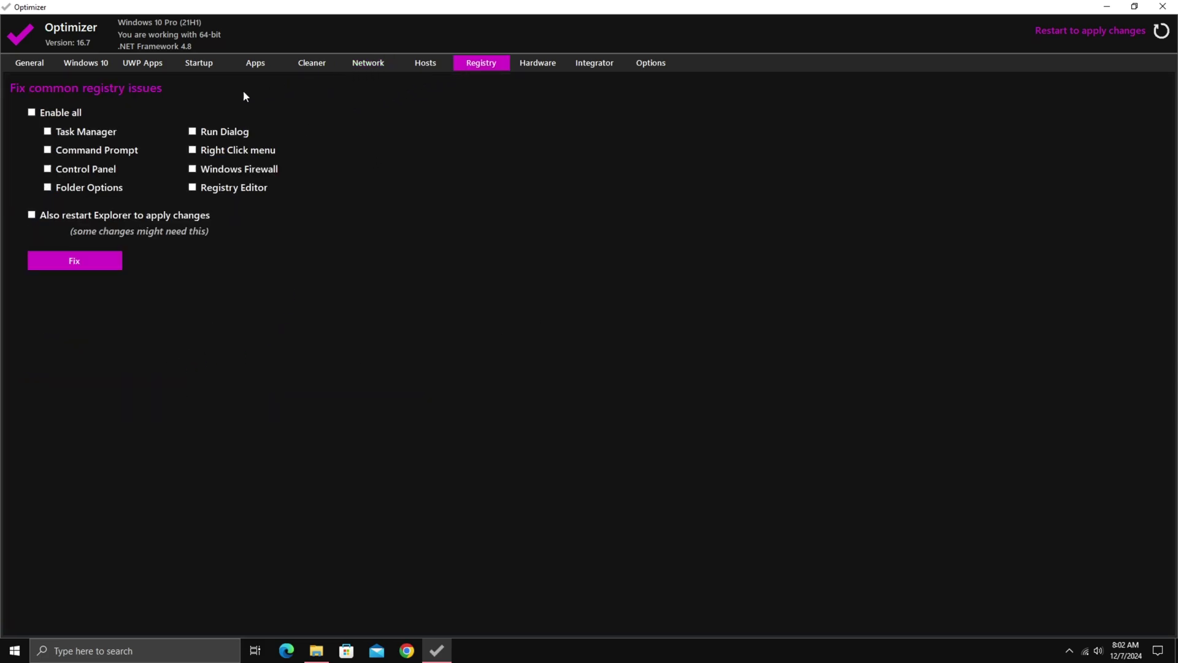
left_click(32, 112)
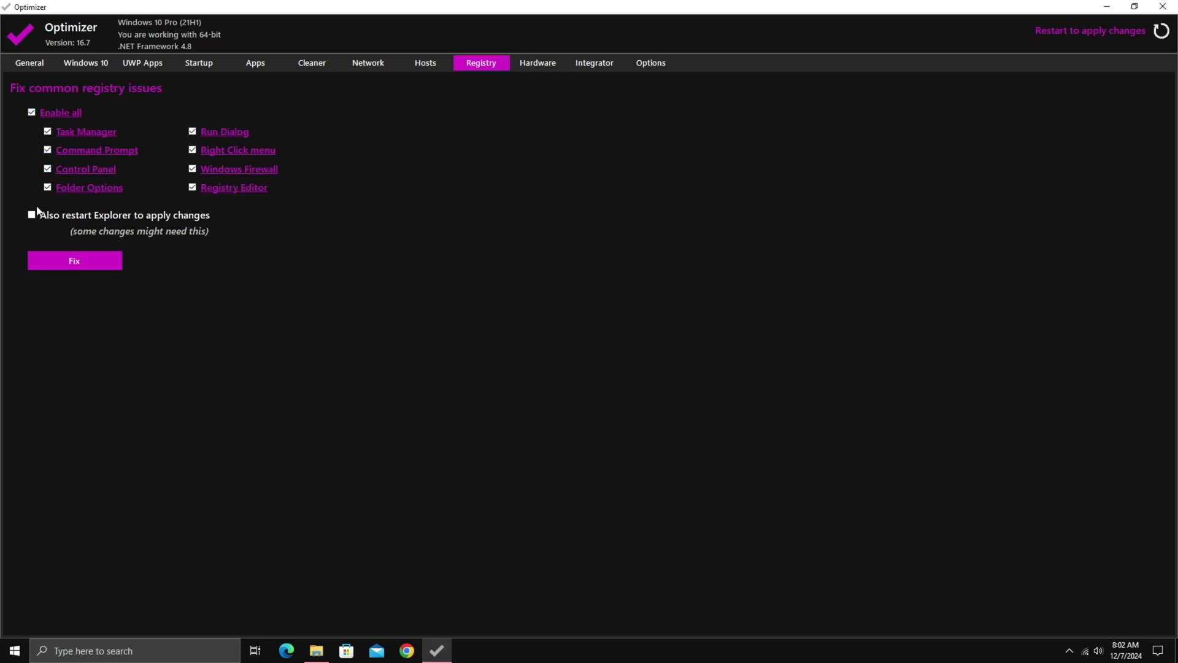
left_click(34, 214)
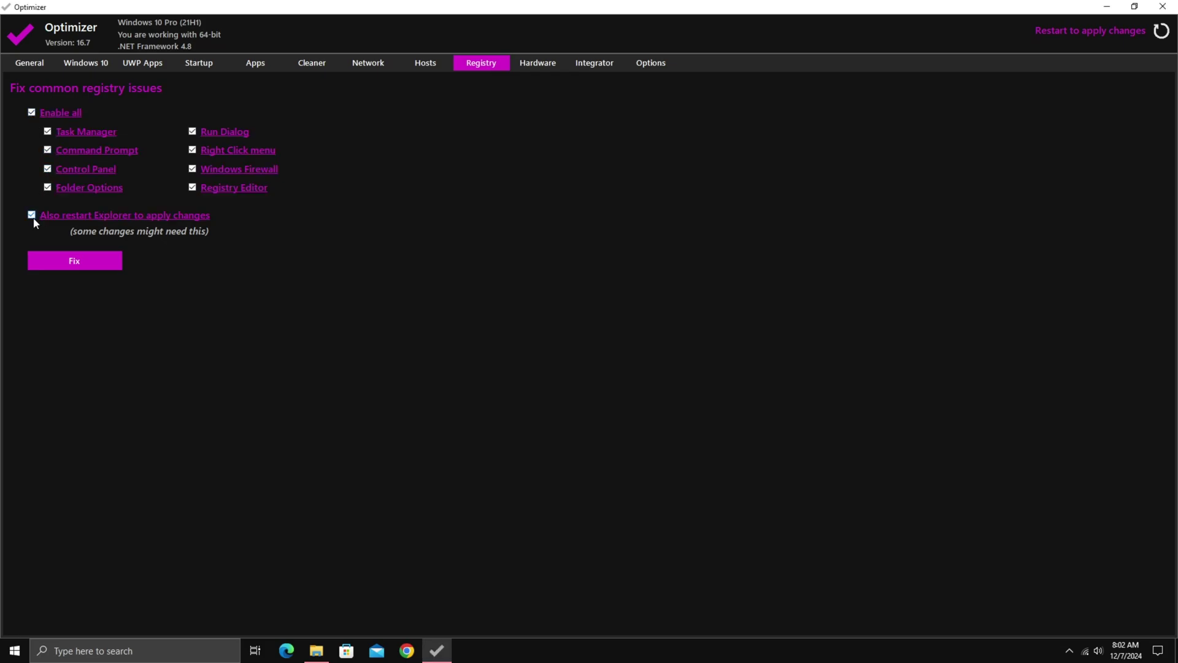
left_click(76, 264)
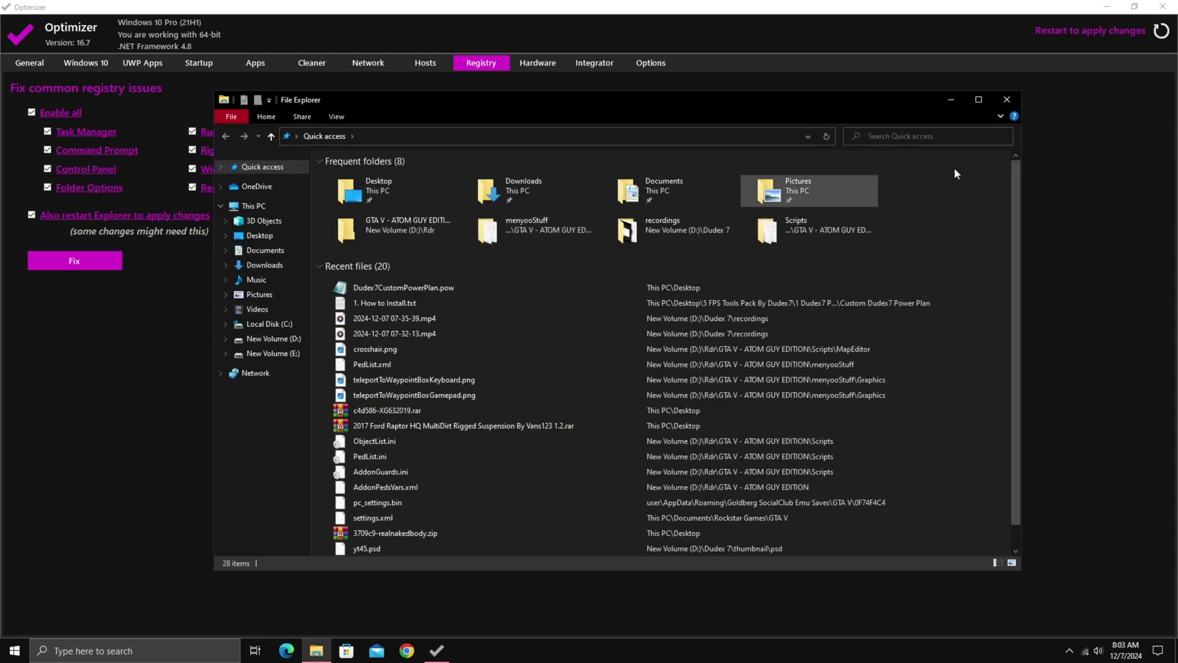
left_click(1005, 98)
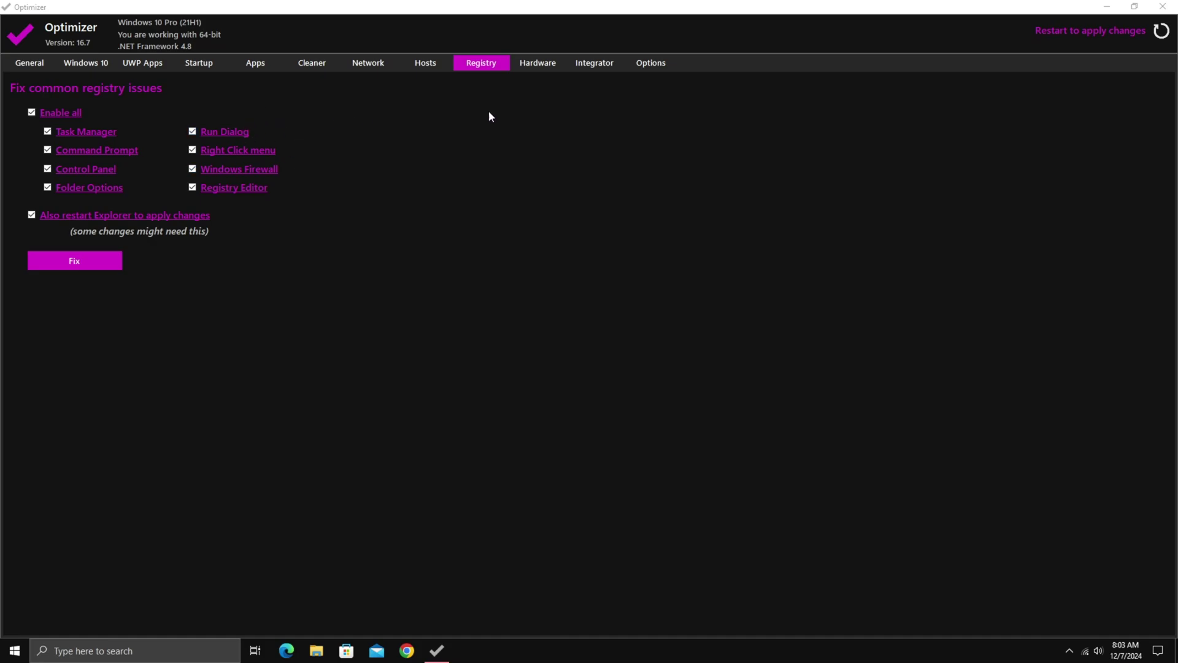
left_click(1070, 32)
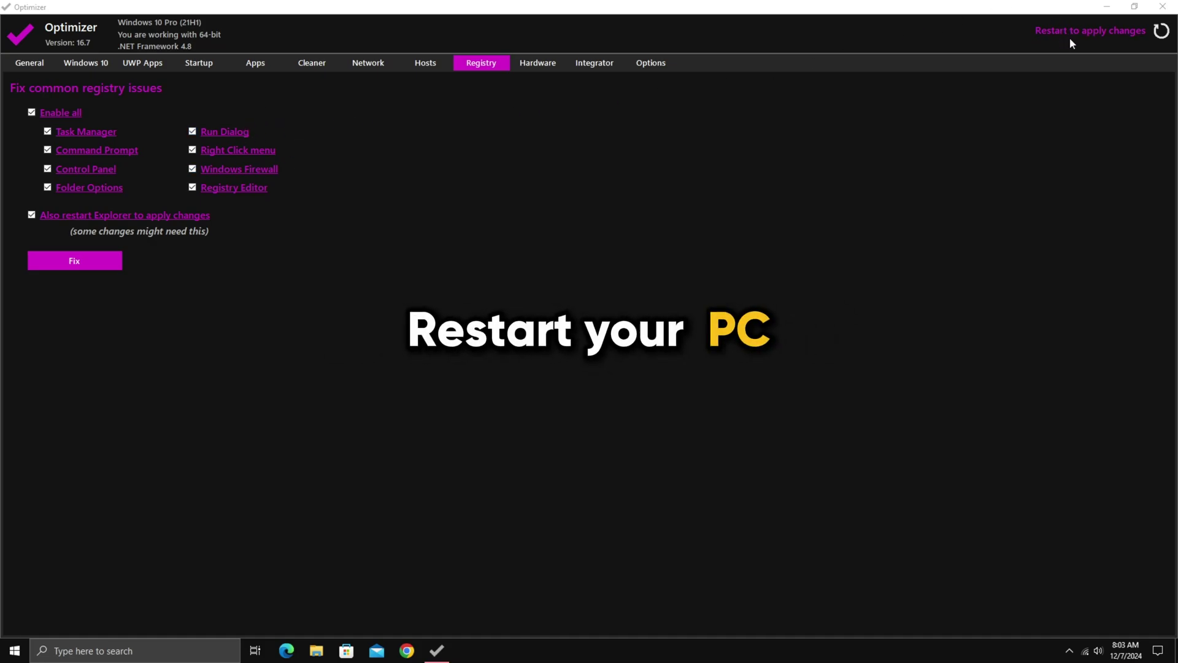